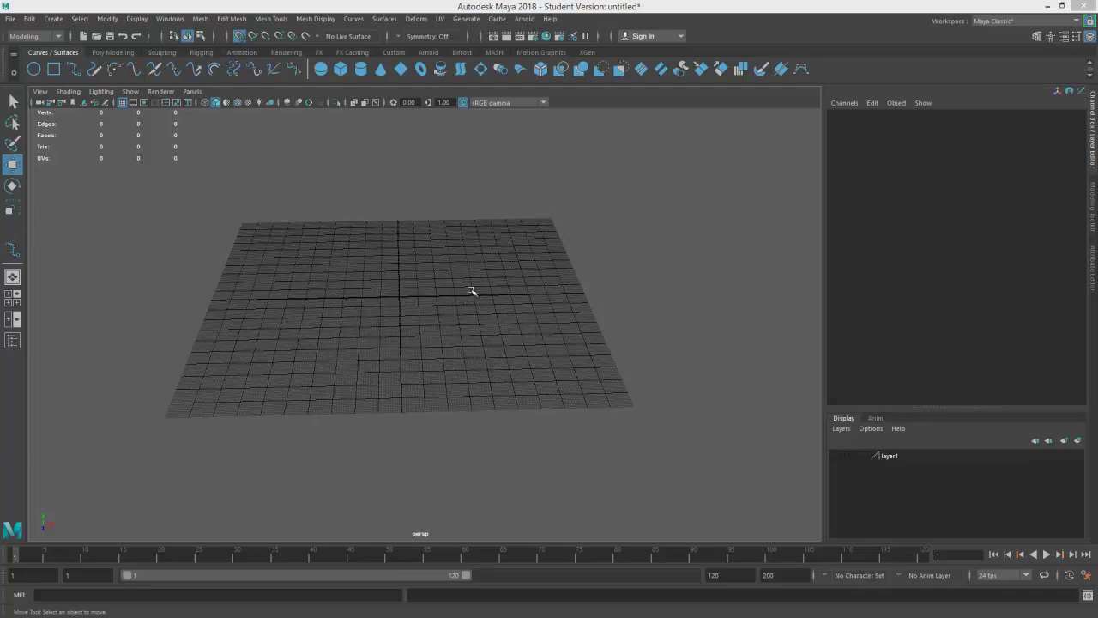
# Replace the perspective view with a maximized front orthographic view of the grid, panned and zoomed out
pyautogui.keyDown('alt'); pyautogui.moveTo(303, 260); pyautogui.dragTo(382, 275); pyautogui.keyUp('alt')
pyautogui.keyDown('alt'); pyautogui.moveTo(346, 211); pyautogui.dragTo(162, 235); pyautogui.keyUp('alt')
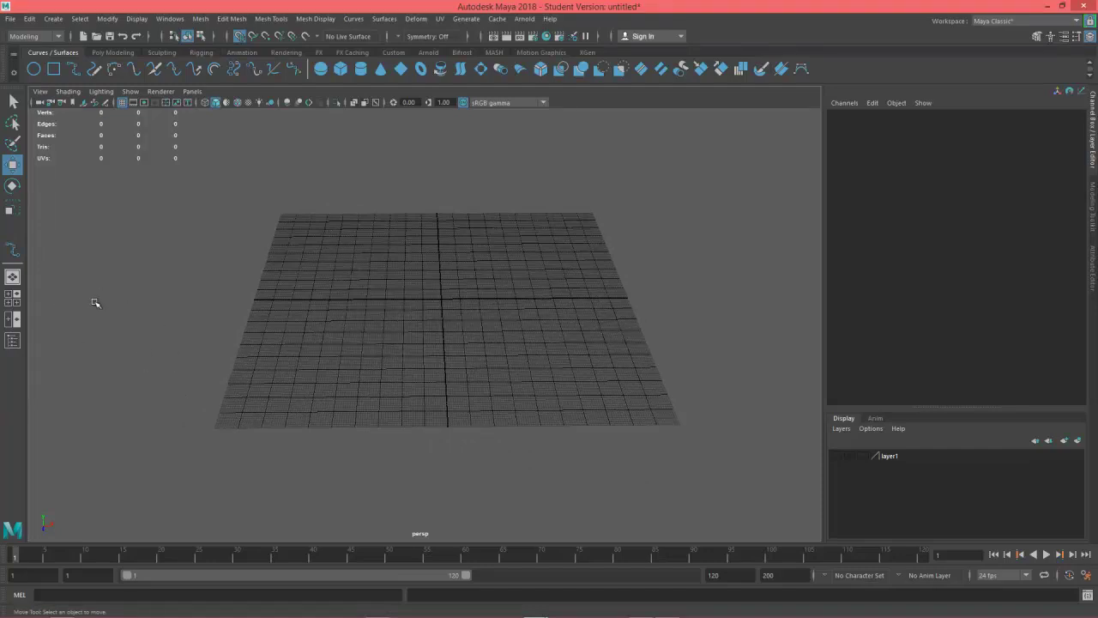
pyautogui.click(12, 298)
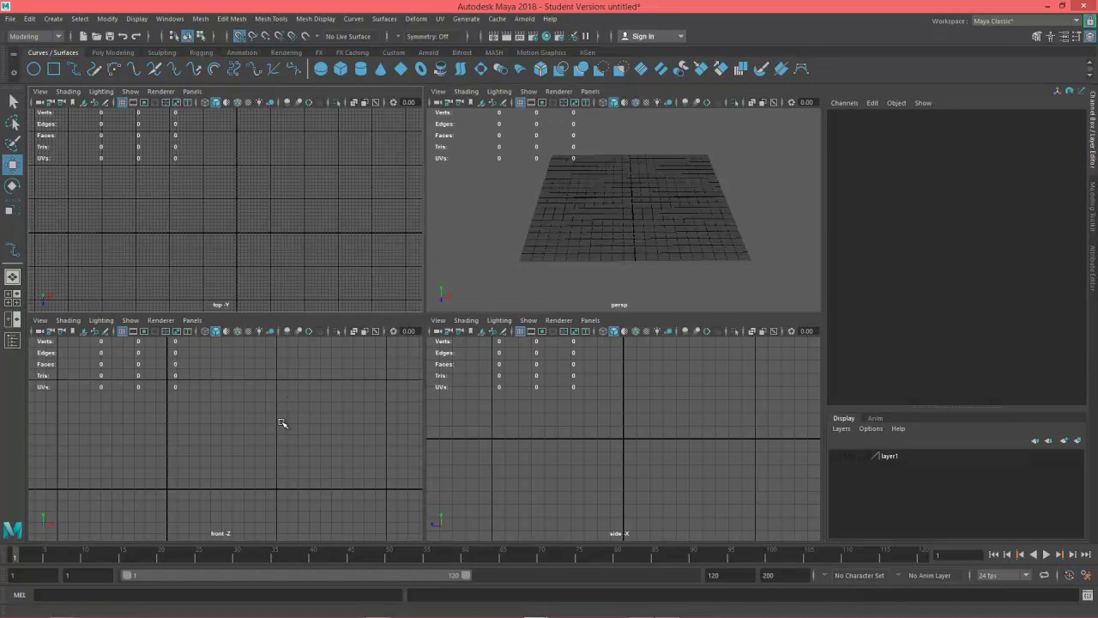
pyautogui.press('space')
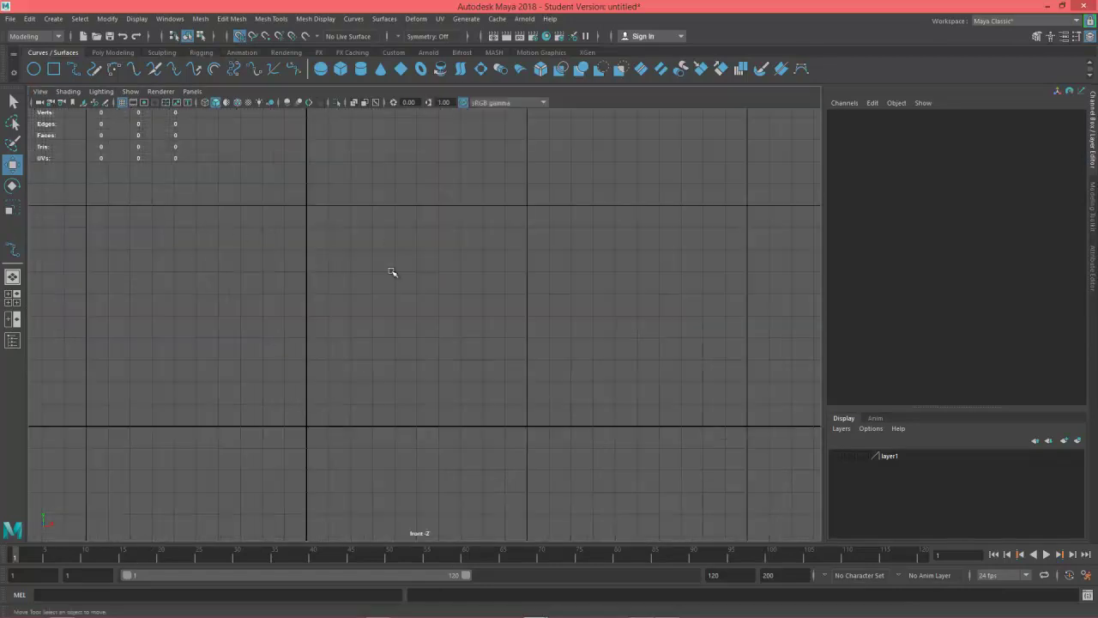
pyautogui.keyDown('alt'); pyautogui.moveTo(432, 344); pyautogui.dragTo(483, 369, button='middle'); pyautogui.keyUp('alt')
pyautogui.scroll(-3, 226, 368)
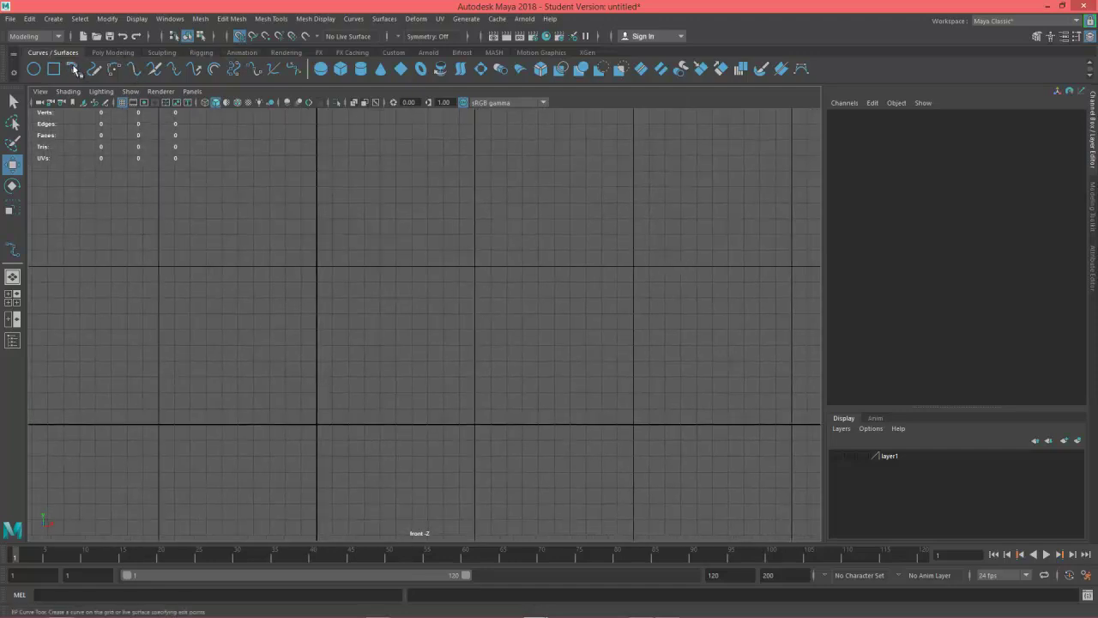
# Go to Create > Curve Tools > CV Curve Tool option box
pyautogui.click(57, 21)
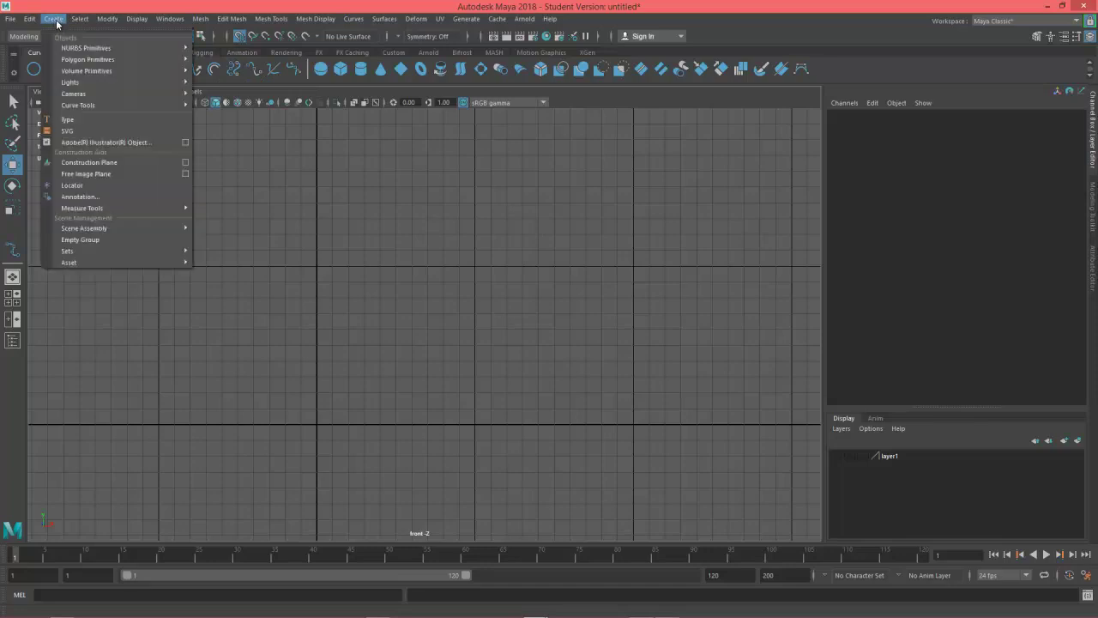
pyautogui.moveTo(98, 104)
pyautogui.moveTo(147, 104)
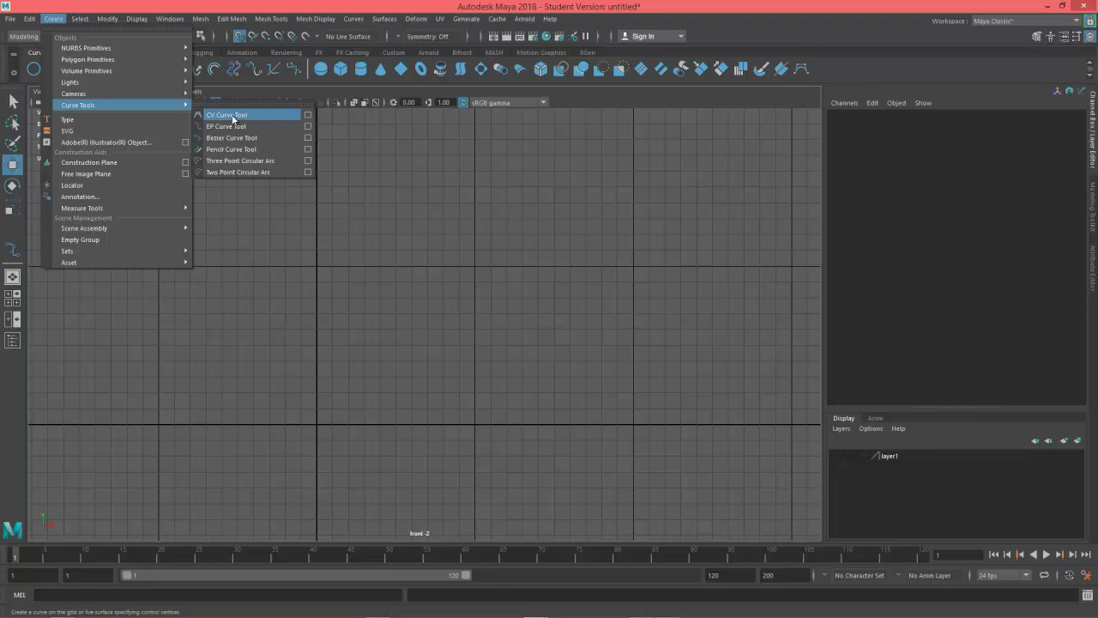
# Start the CV Curve Tool, move its settings window aside, and place seven wave-shaped CVs left to right
pyautogui.click(308, 115)
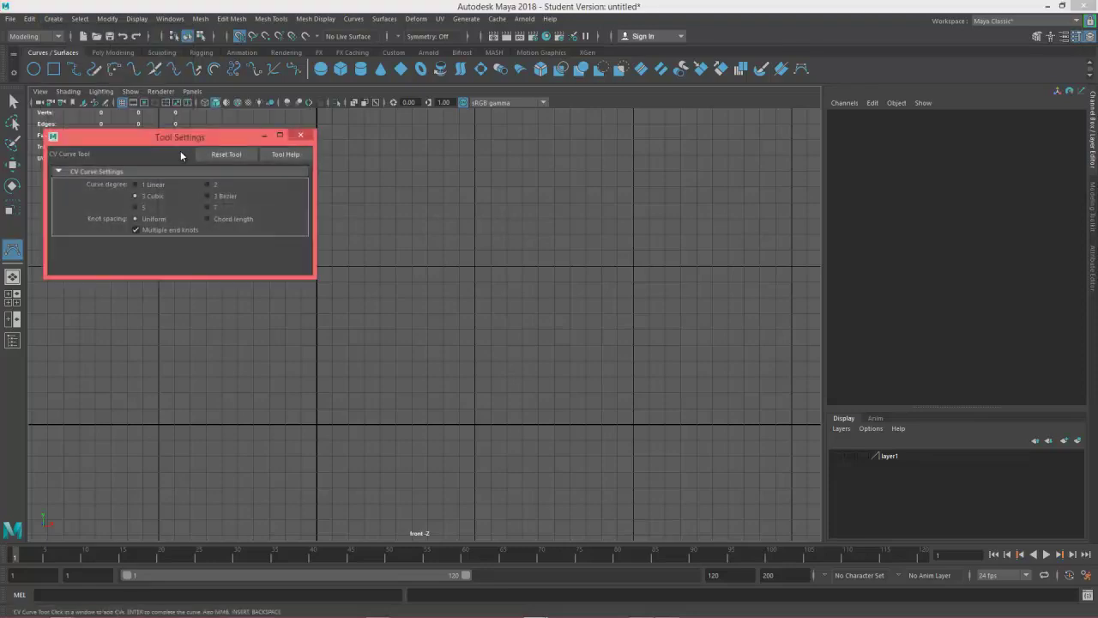
pyautogui.moveTo(168, 145); pyautogui.dragTo(827, 128)
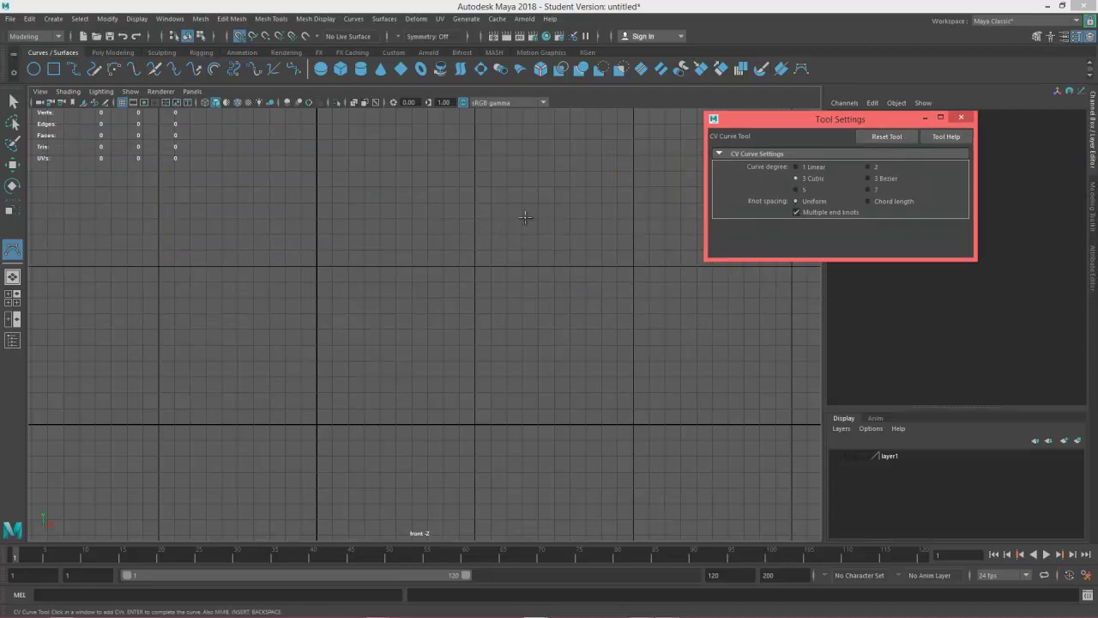
pyautogui.click(63, 423)
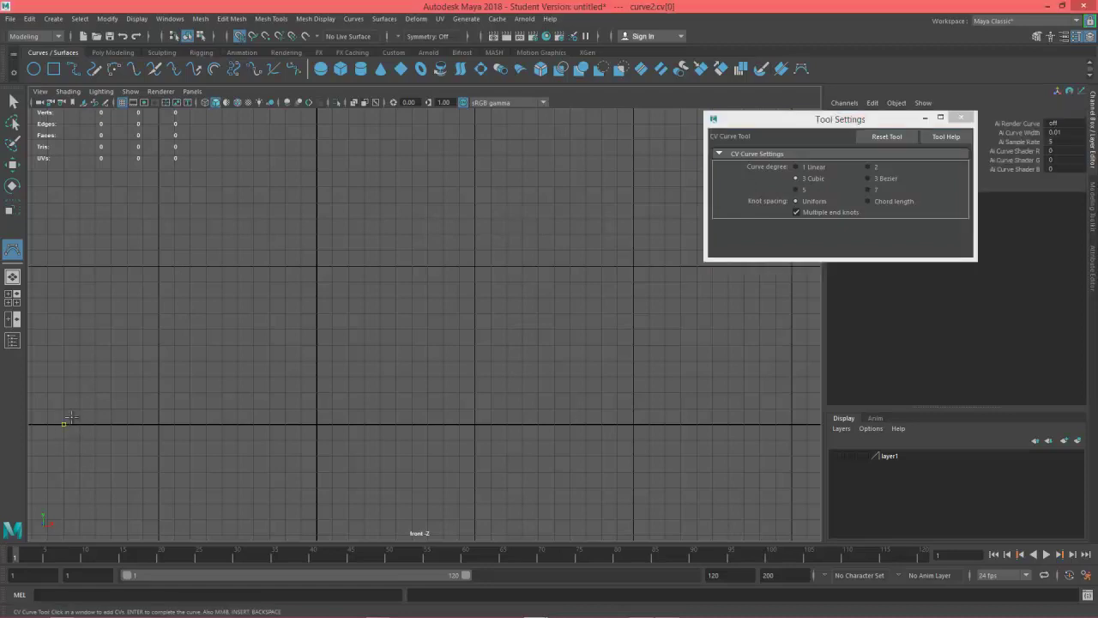
pyautogui.click(138, 299)
pyautogui.click(316, 298)
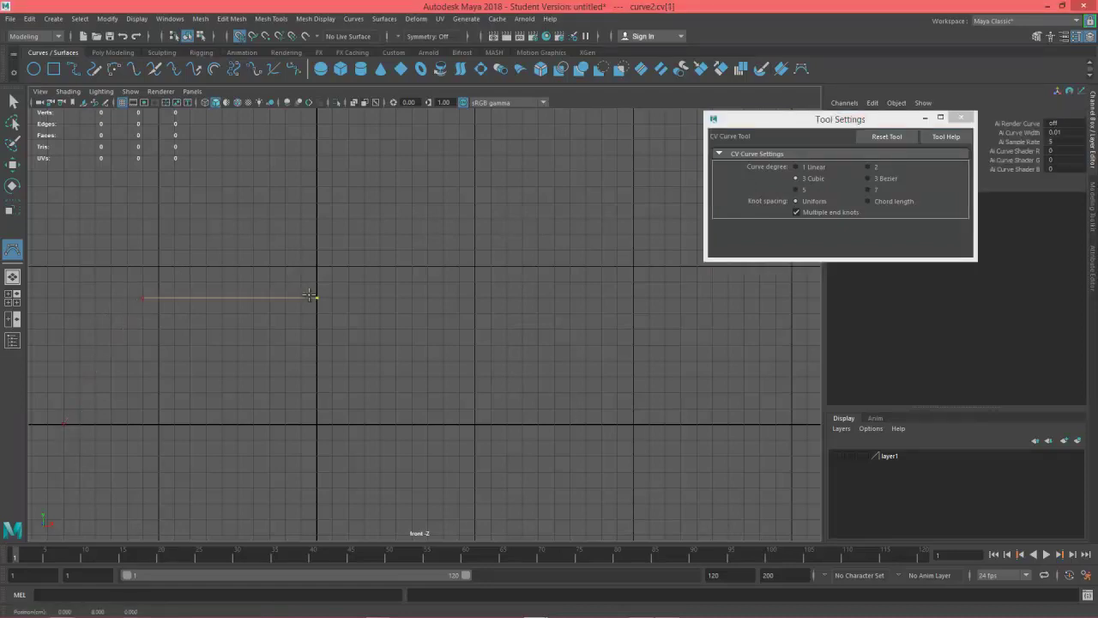
pyautogui.click(395, 376)
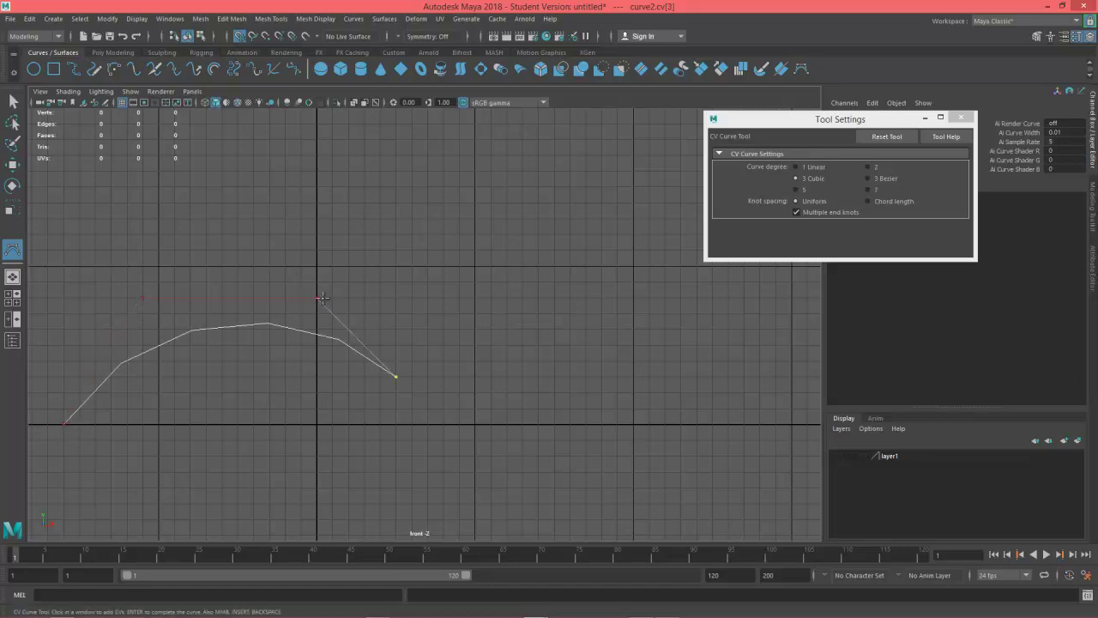
pyautogui.click(554, 472)
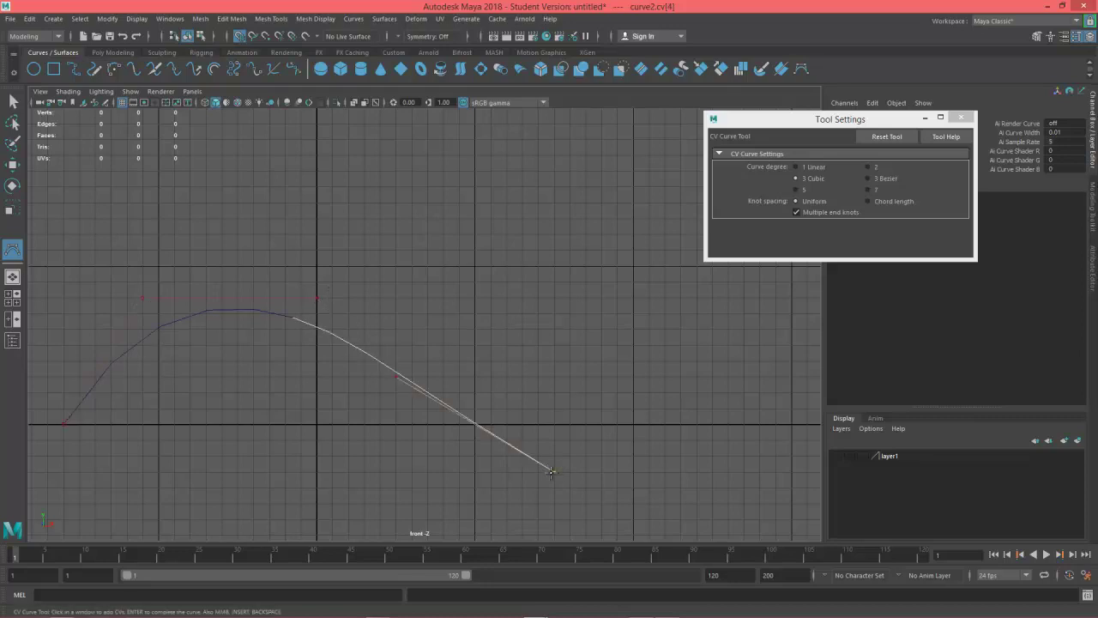
pyautogui.click(745, 452)
pyautogui.keyDown('alt'); pyautogui.moveTo(753, 399); pyautogui.dragTo(562, 390, button='middle'); pyautogui.keyUp('alt')
pyautogui.click(683, 323)
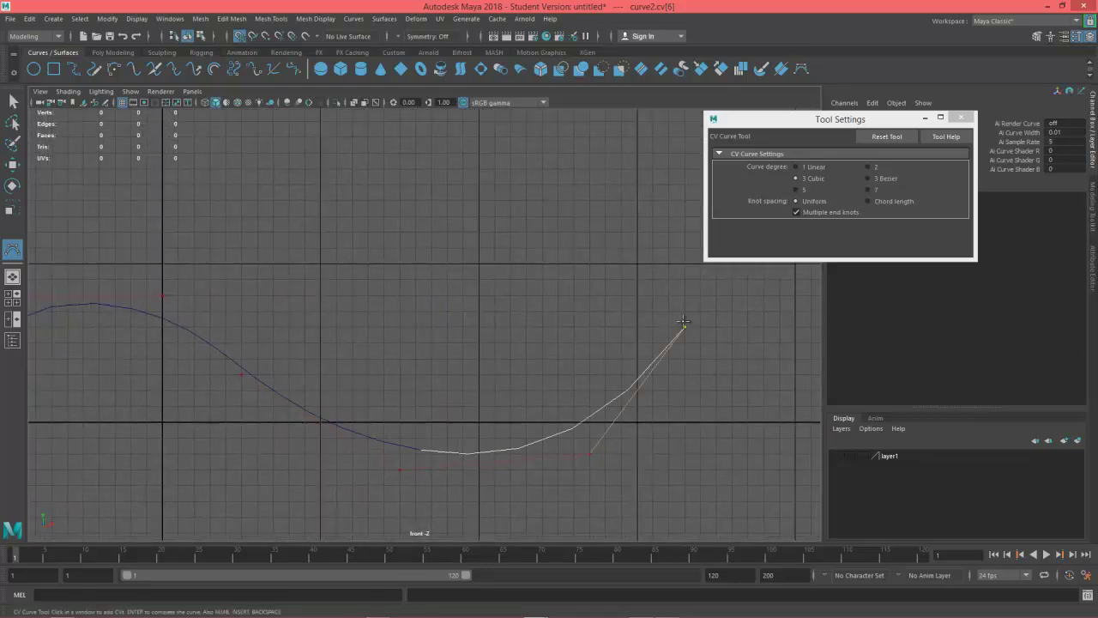
pyautogui.keyDown('alt'); pyautogui.moveTo(400, 326); pyautogui.dragTo(503, 333, button='middle'); pyautogui.keyUp('alt')
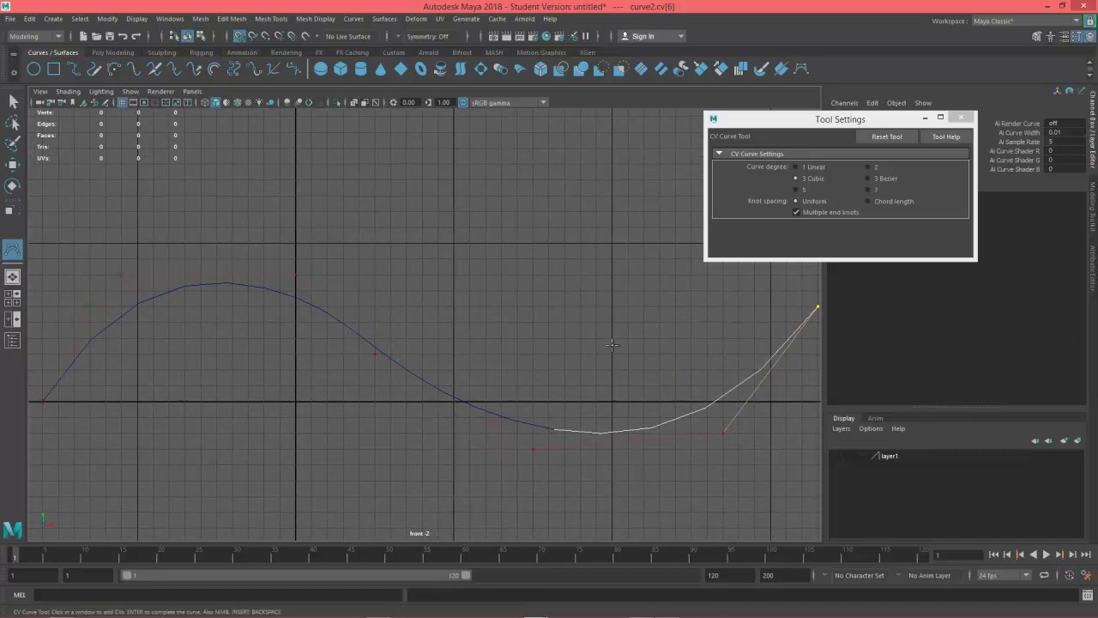
pyautogui.scroll(-2, 490, 338)
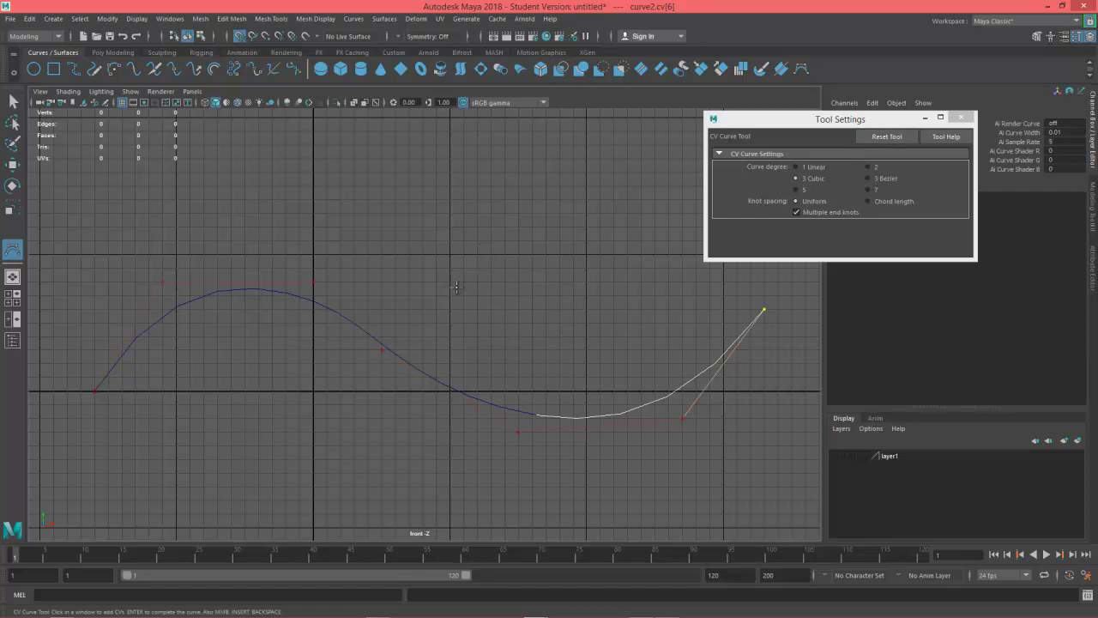
# Finish the wave curve and switch to the perspective view, orbiting closer
pyautogui.press('w')
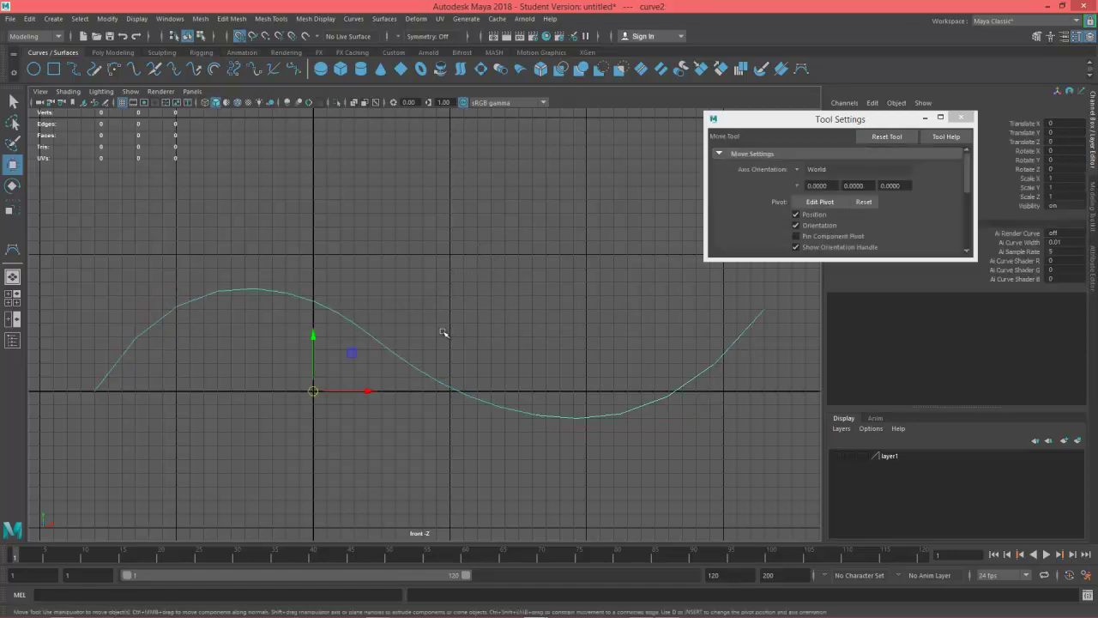
pyautogui.keyDown('alt'); pyautogui.moveTo(444, 334); pyautogui.dragTo(429, 316, button='middle'); pyautogui.keyUp('alt')
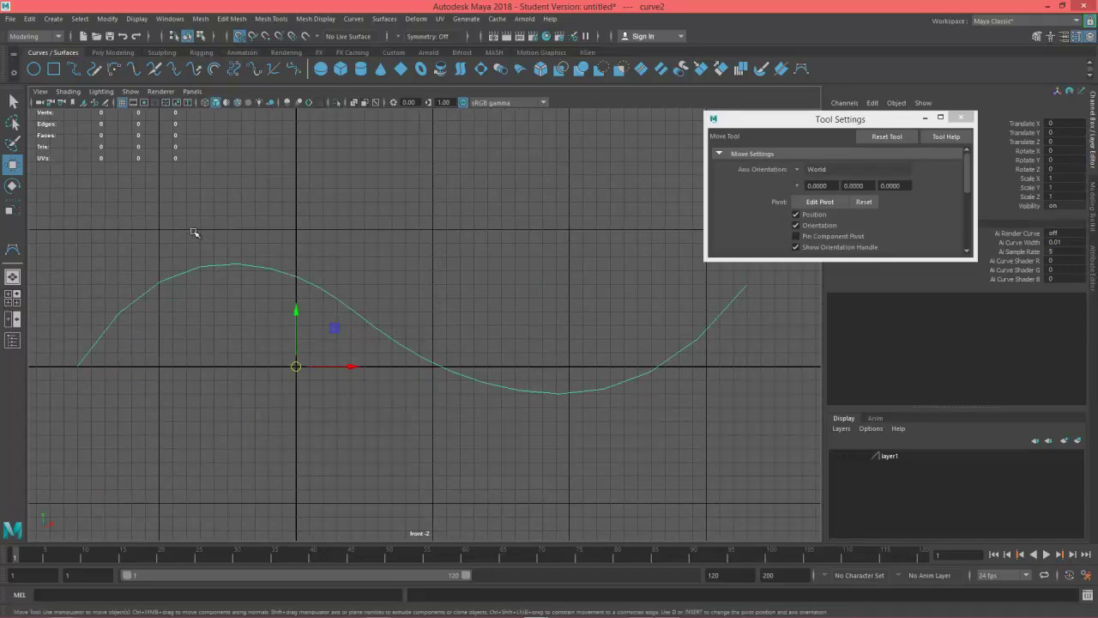
pyautogui.press('space')
pyautogui.press('space')
pyautogui.keyDown('alt'); pyautogui.moveTo(441, 306); pyautogui.dragTo(471, 315); pyautogui.keyUp('alt')
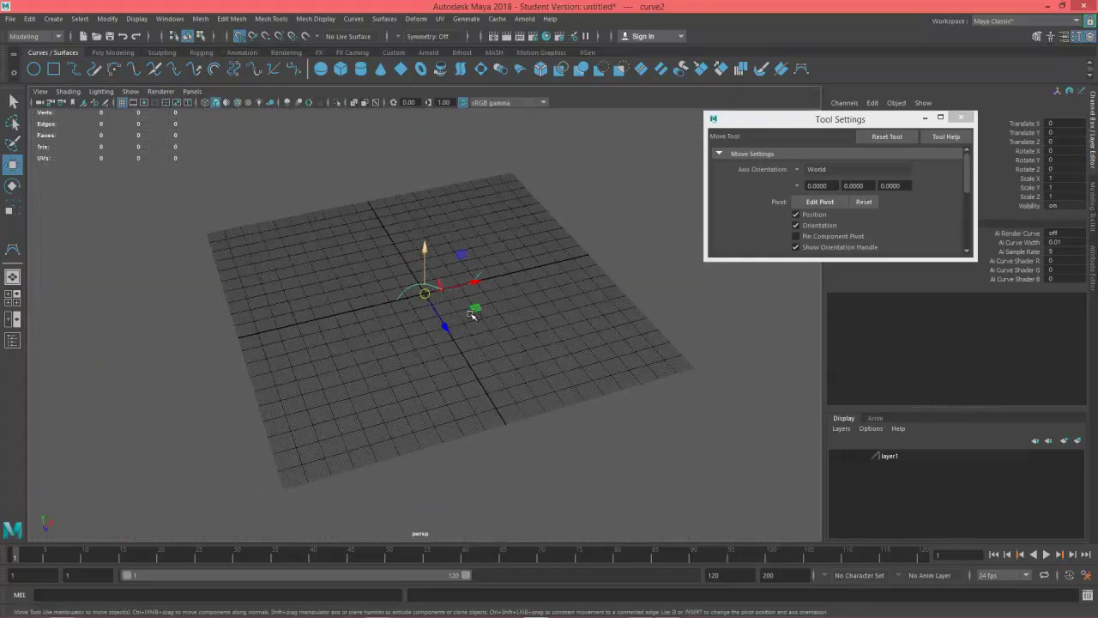
pyautogui.keyDown('alt'); pyautogui.moveTo(471, 314); pyautogui.dragTo(723, 341, button='right'); pyautogui.keyUp('alt')
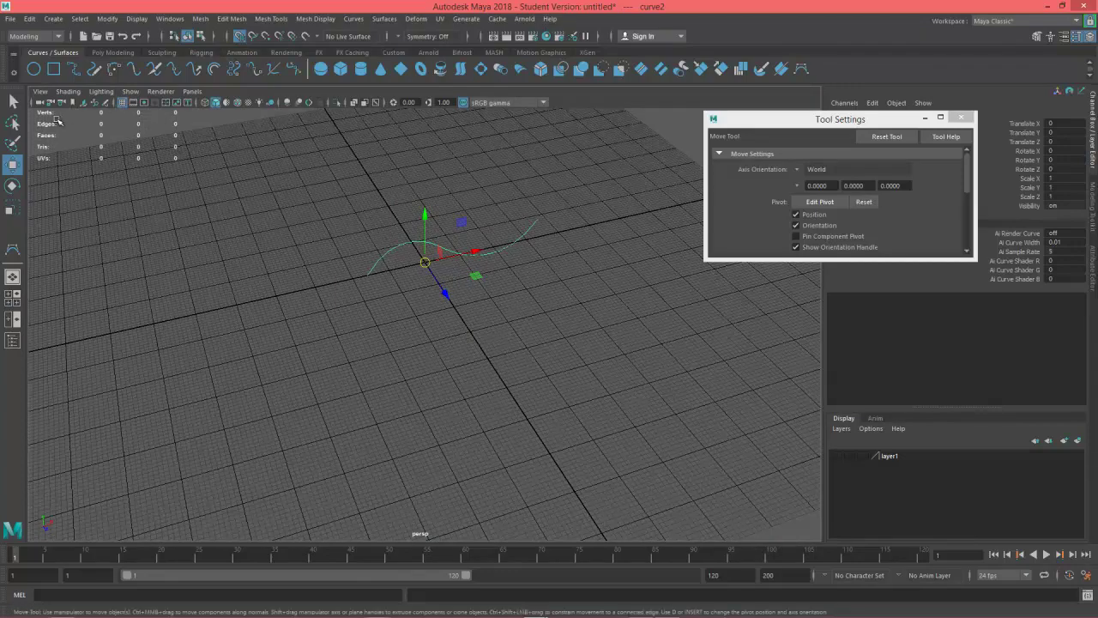
# Hide the grid and select the original curve, curve2
pyautogui.click(123, 102)
pyautogui.moveTo(403, 259)
pyautogui.keyDown('alt'); pyautogui.mouseDown()
pyautogui.moveTo(421, 268)
pyautogui.moveTo(426, 291)
pyautogui.moveTo(453, 289)
pyautogui.moveTo(426, 290)
pyautogui.moveTo(569, 385)
pyautogui.moveTo(558, 360)
pyautogui.moveTo(578, 327)
pyautogui.moveTo(455, 310)
pyautogui.mouseUp(); pyautogui.keyUp('alt')
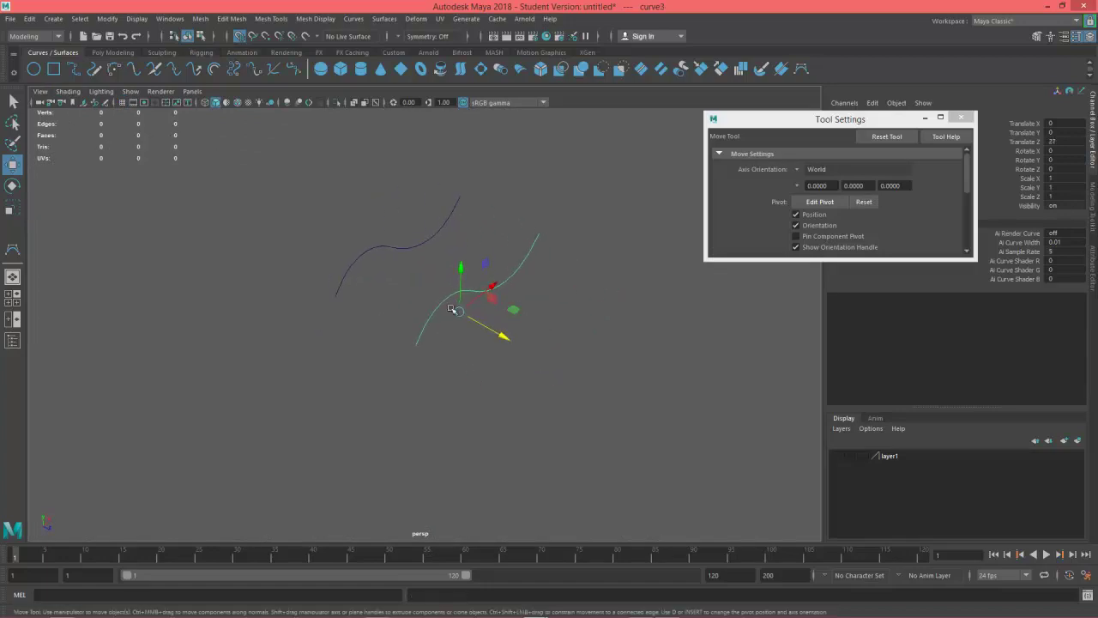
pyautogui.click(375, 248)
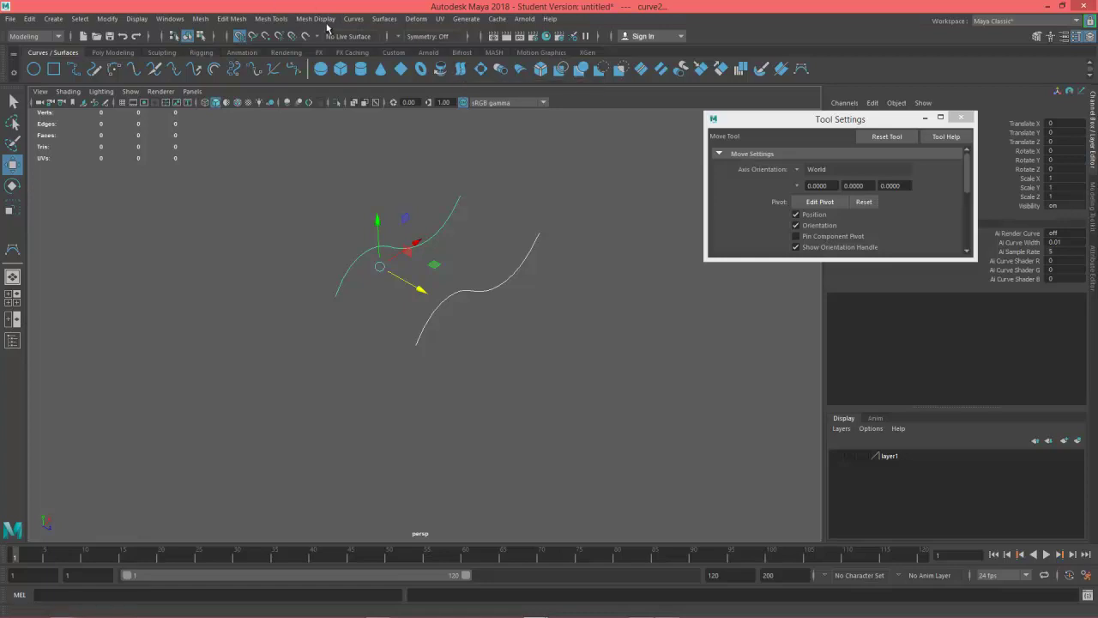
# Open Surfaces > Loft options and confirm uniform, cubic, 1 section span, NURBS output settings
pyautogui.click(386, 21)
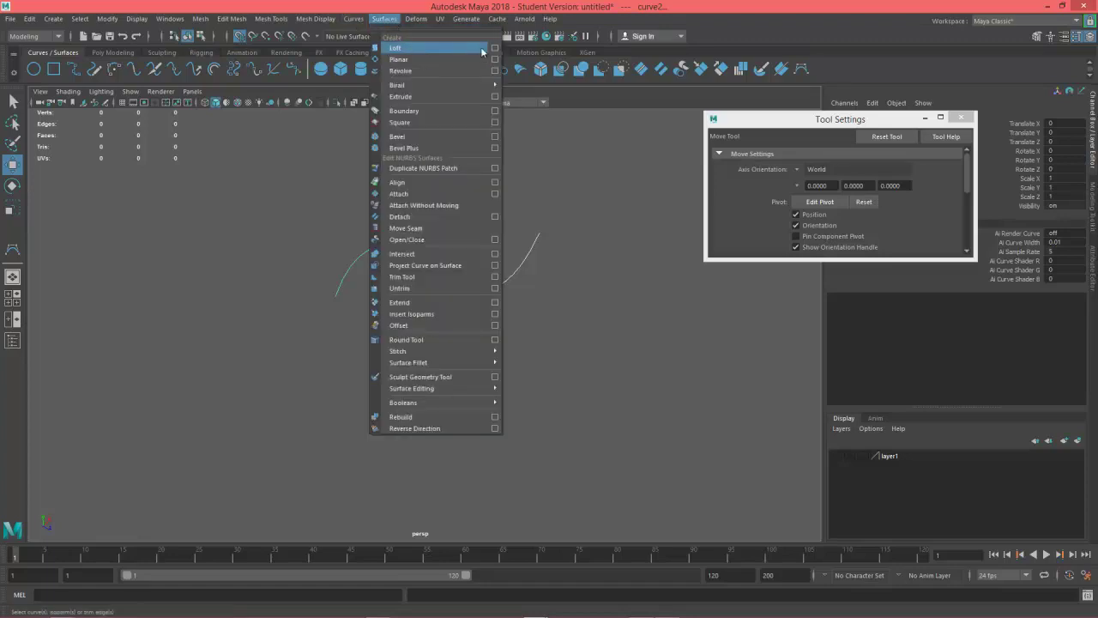
pyautogui.press('Escape')
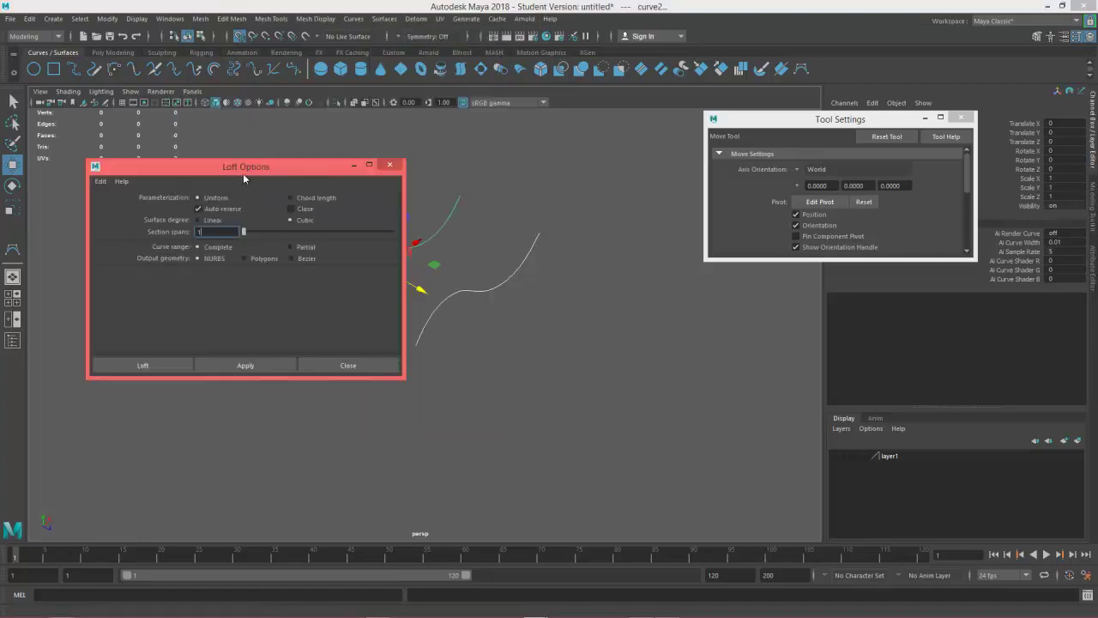
pyautogui.moveTo(252, 167); pyautogui.dragTo(655, 303)
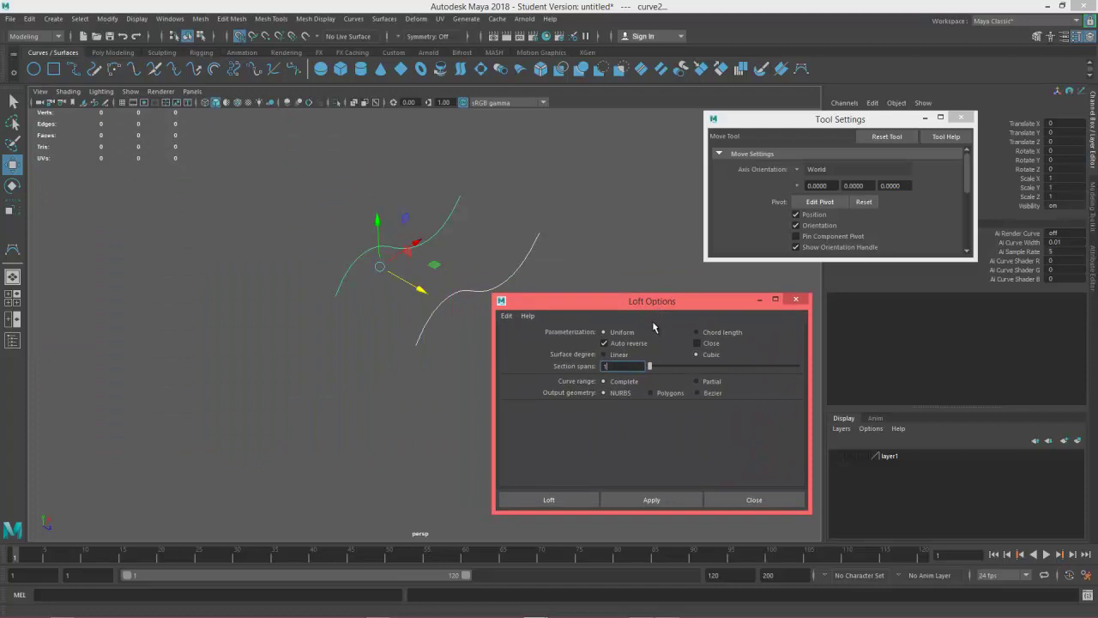
pyautogui.keyDown('alt'); pyautogui.moveTo(421, 373); pyautogui.dragTo(402, 335); pyautogui.keyUp('alt')
pyautogui.click(506, 316)
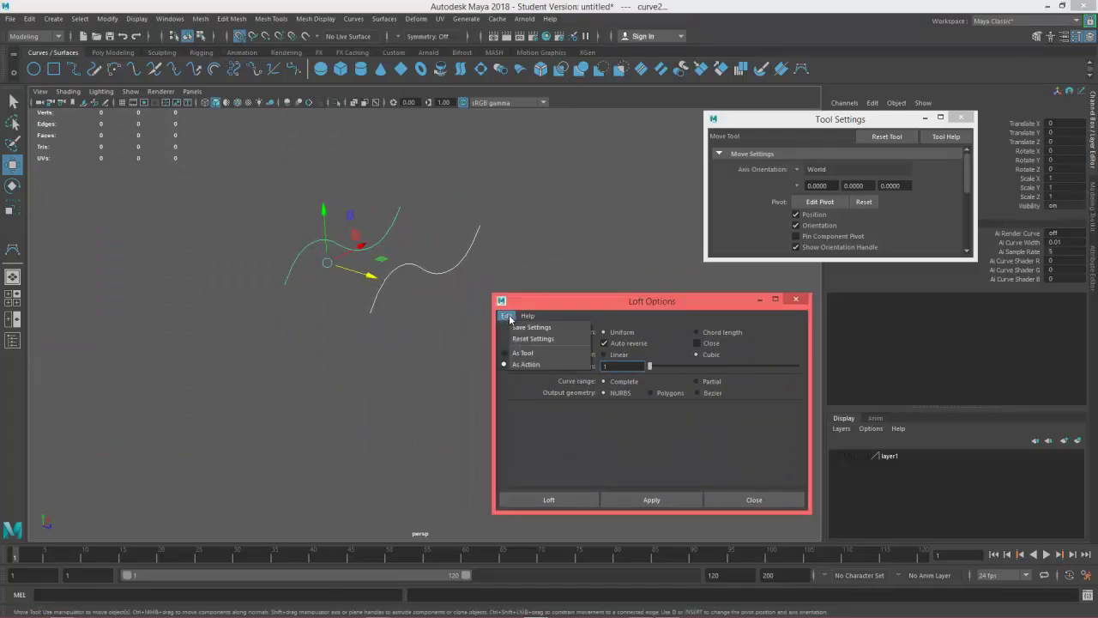
pyautogui.click(532, 344)
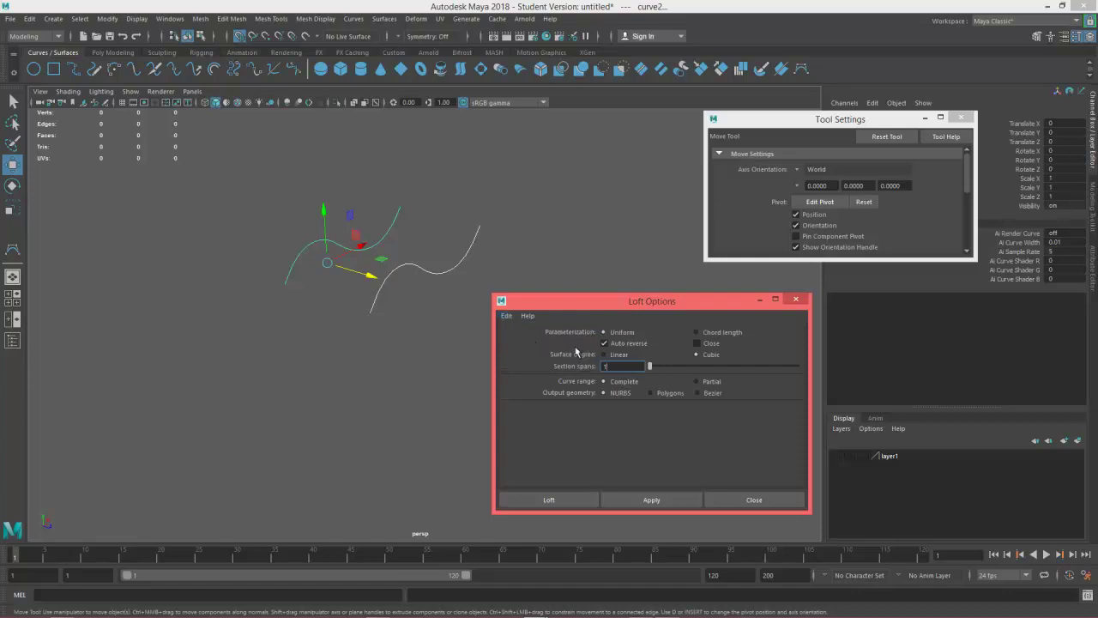
pyautogui.moveTo(677, 302); pyautogui.dragTo(689, 289)
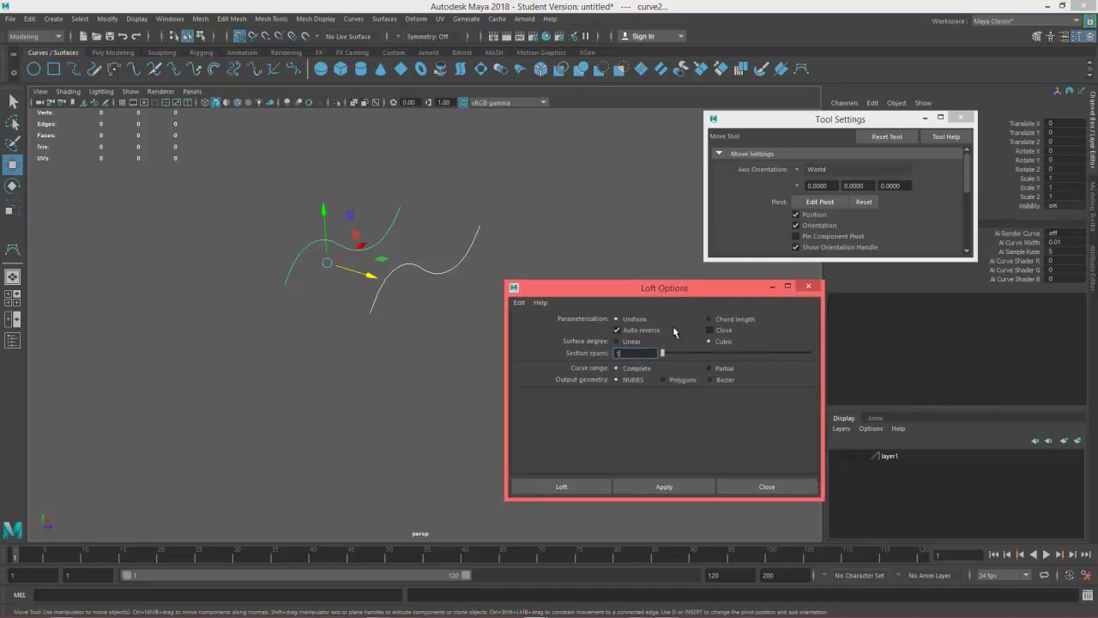
# Loft the two wave curves into loftedSurface1 and move it aside along Z
pyautogui.click(684, 487)
pyautogui.keyDown('alt'); pyautogui.moveTo(392, 346); pyautogui.dragTo(321, 293); pyautogui.keyUp('alt')
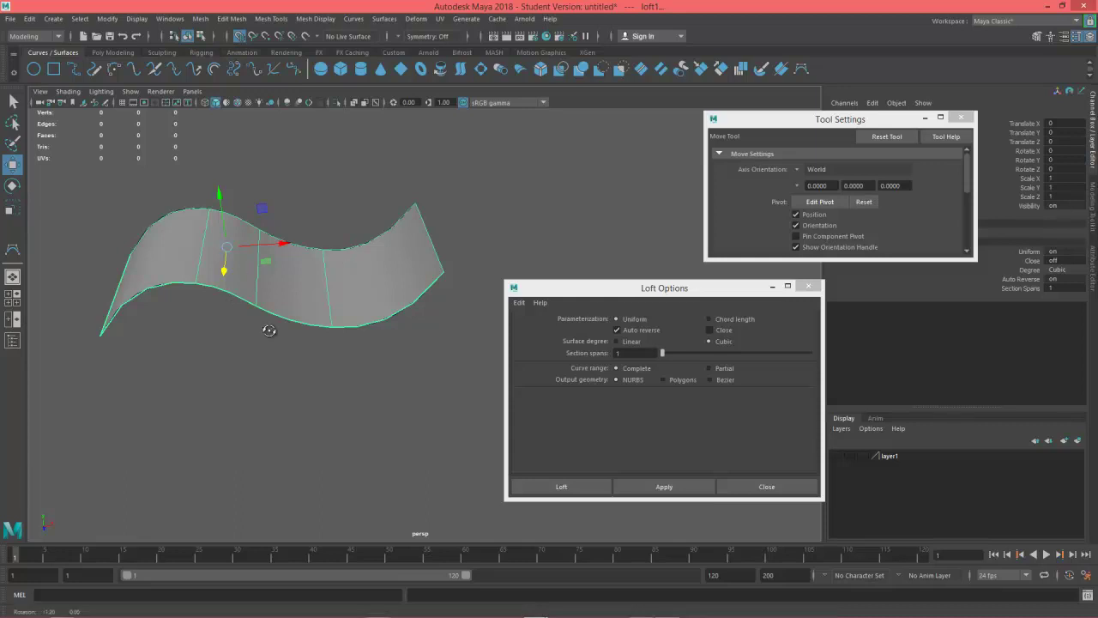
pyautogui.keyDown('alt'); pyautogui.moveTo(265, 326); pyautogui.dragTo(226, 276); pyautogui.keyUp('alt')
pyautogui.keyDown('alt'); pyautogui.moveTo(282, 326); pyautogui.dragTo(317, 286); pyautogui.keyUp('alt')
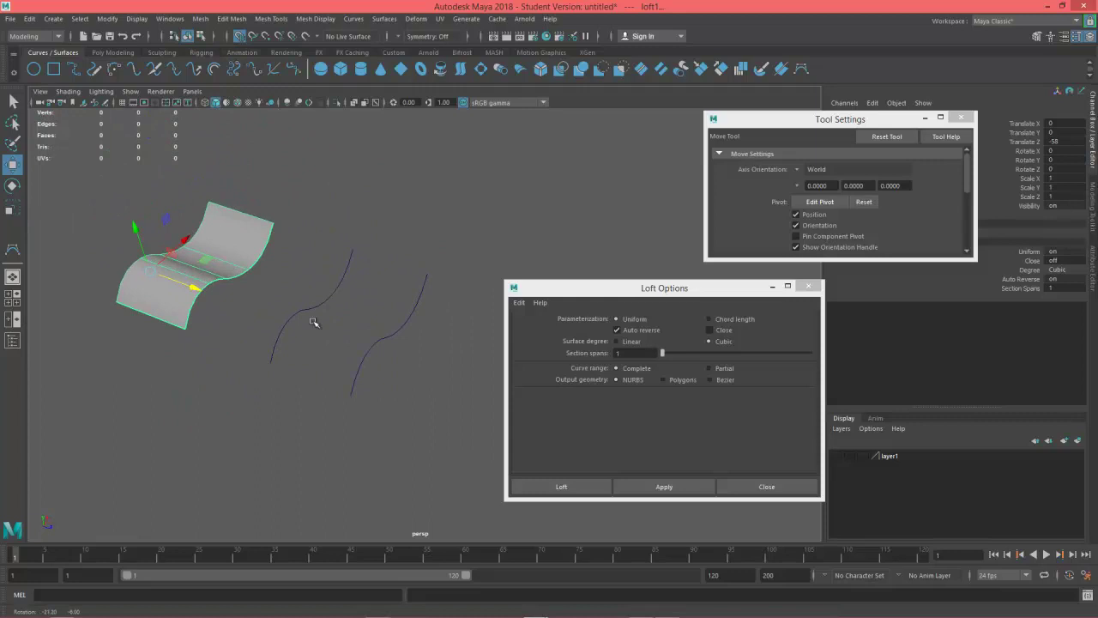
pyautogui.moveTo(277, 255); pyautogui.dragTo(453, 431)
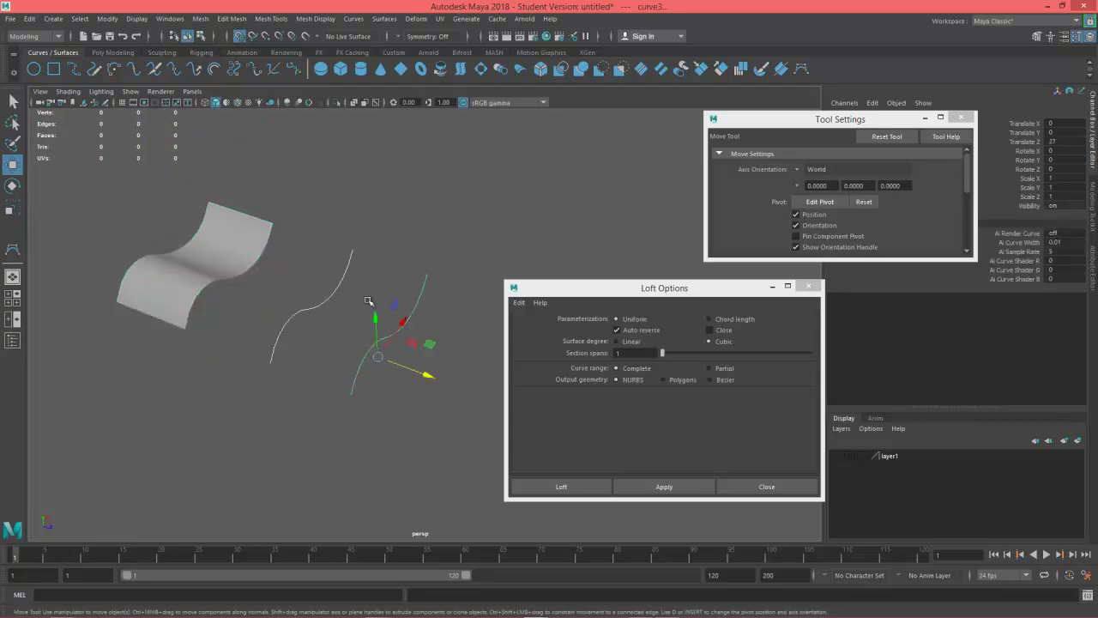
pyautogui.keyDown('alt'); pyautogui.moveTo(314, 411); pyautogui.dragTo(262, 371, button='middle'); pyautogui.keyUp('alt')
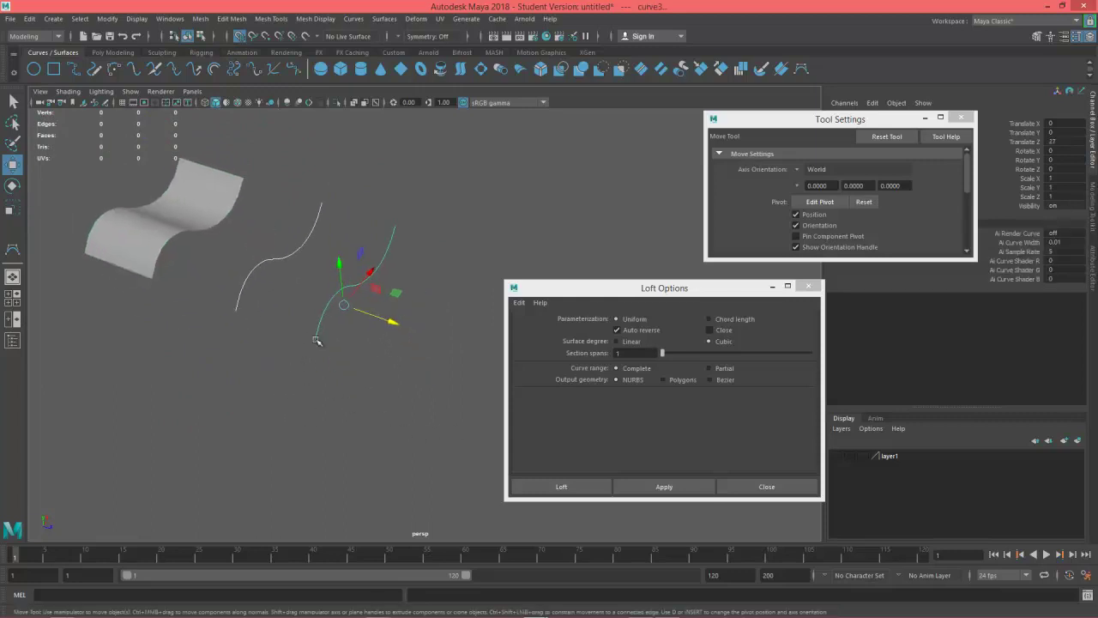
pyautogui.click(336, 372)
pyautogui.click(168, 227)
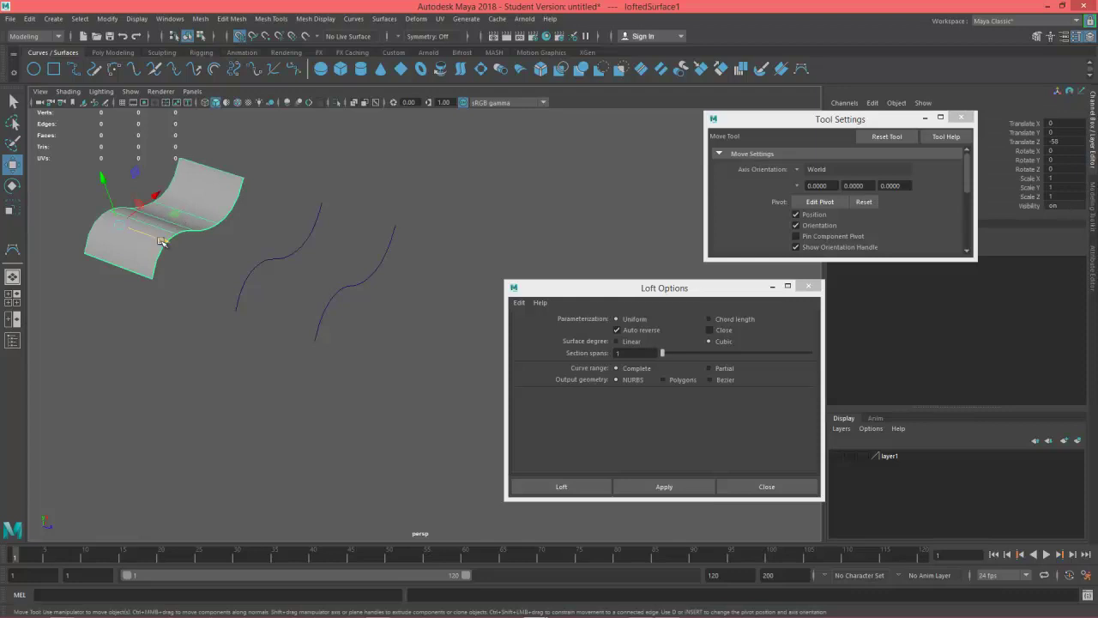
pyautogui.moveTo(162, 241); pyautogui.dragTo(50, 208)
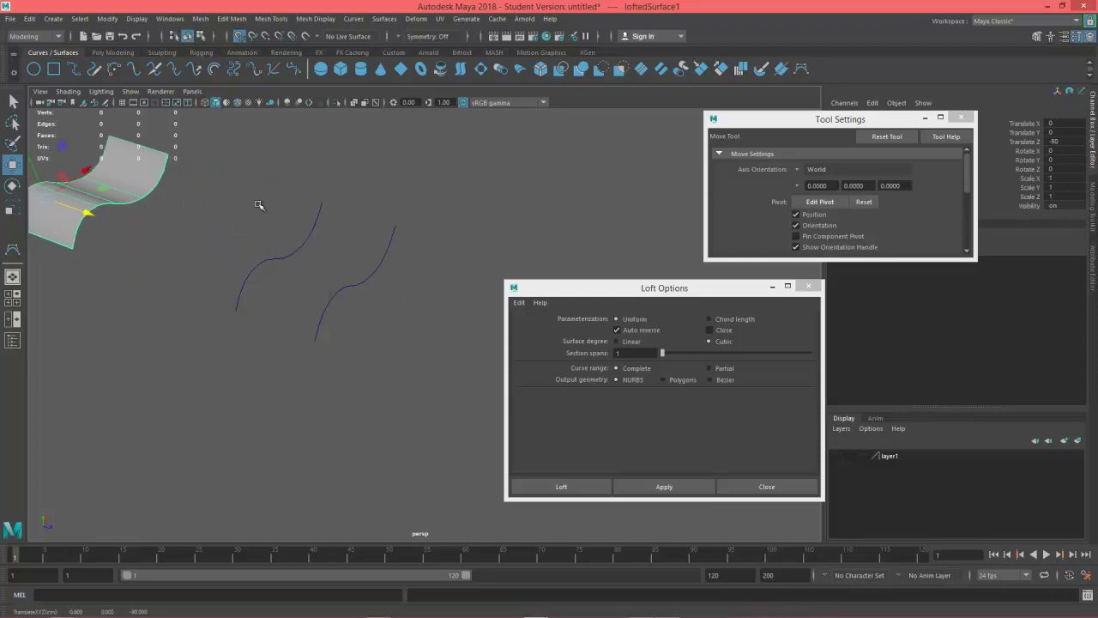
# Select the right and left wave curves together
pyautogui.click(382, 253)
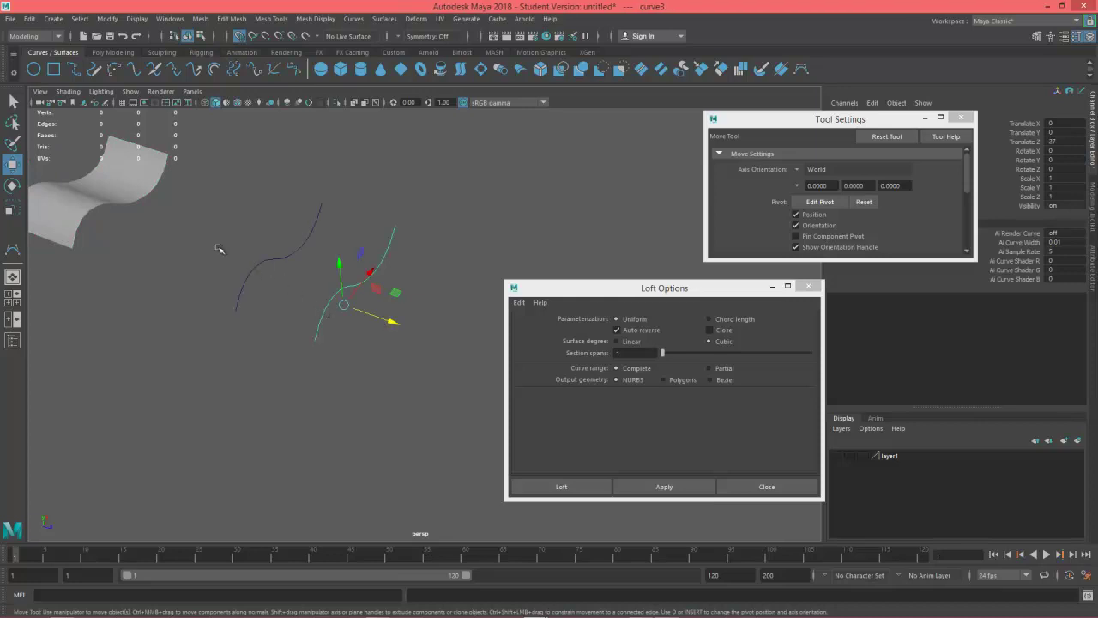
pyautogui.keyDown('alt'); pyautogui.moveTo(346, 357); pyautogui.dragTo(467, 344, button='right'); pyautogui.keyUp('alt')
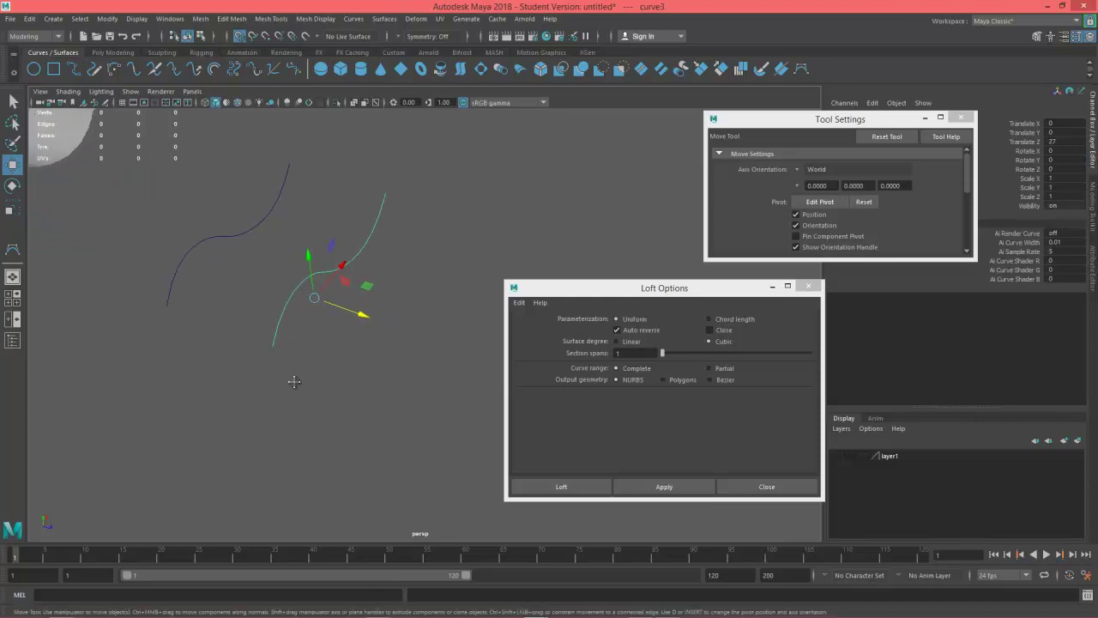
pyautogui.keyDown('alt'); pyautogui.moveTo(295, 381); pyautogui.dragTo(363, 392, button='middle'); pyautogui.keyUp('alt')
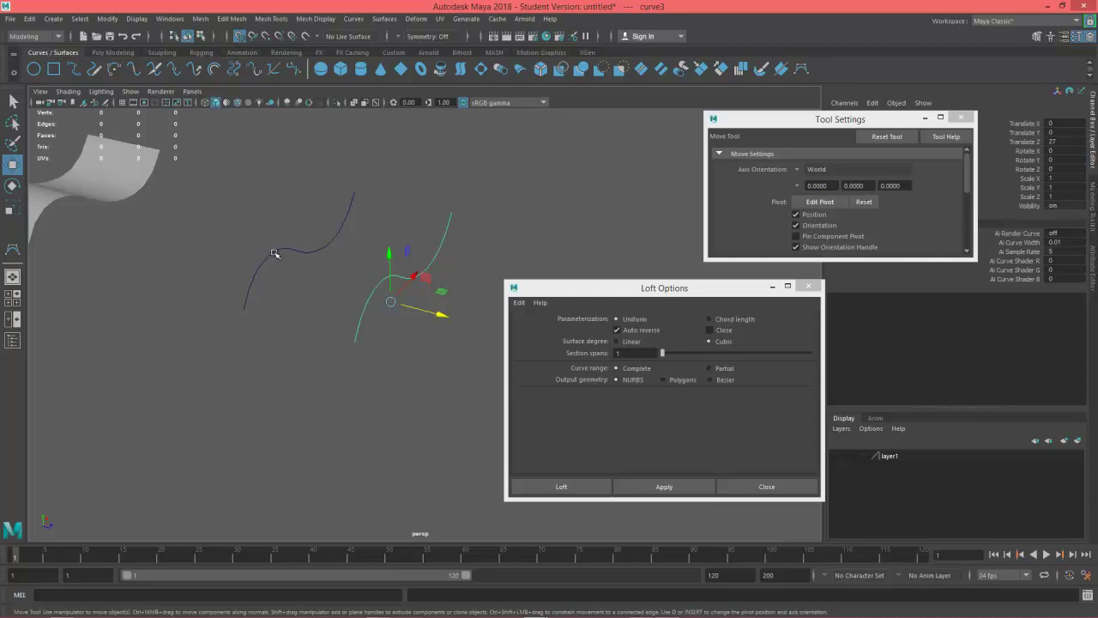
pyautogui.click(275, 253)
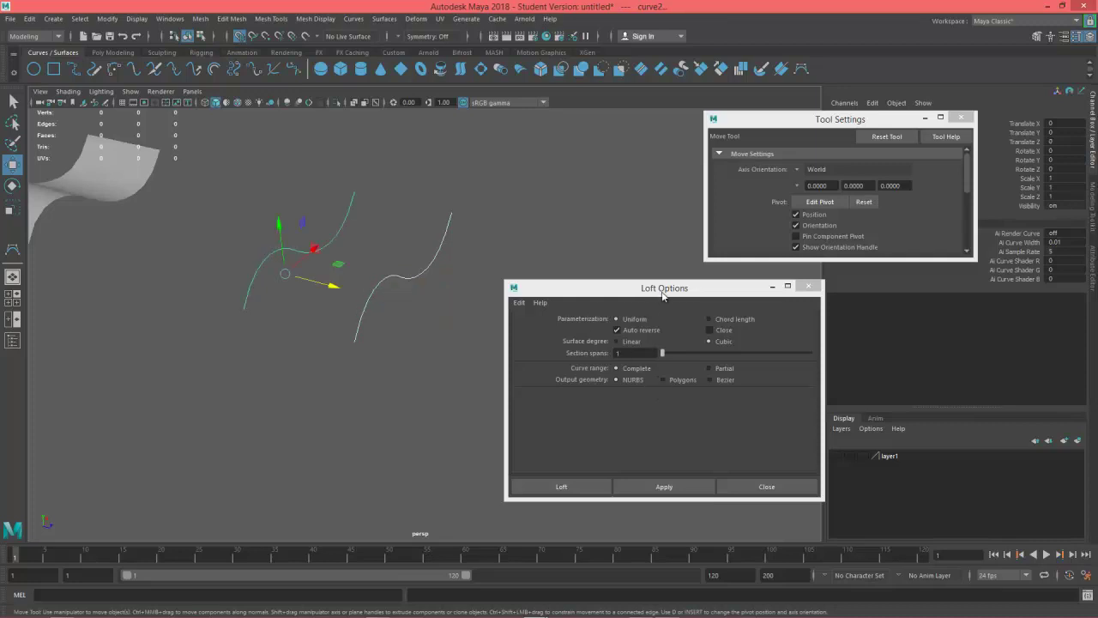
# Set the loft to Polygons, Quads, General tessellation with Number V 2, and apply it
pyautogui.moveTo(663, 296); pyautogui.dragTo(653, 157)
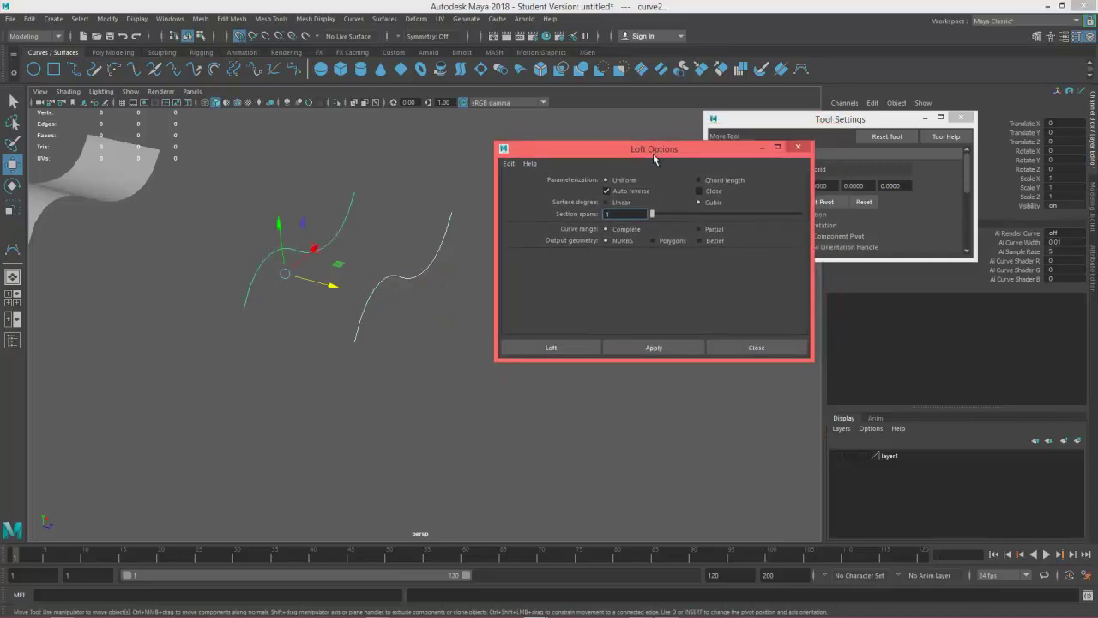
pyautogui.click(653, 242)
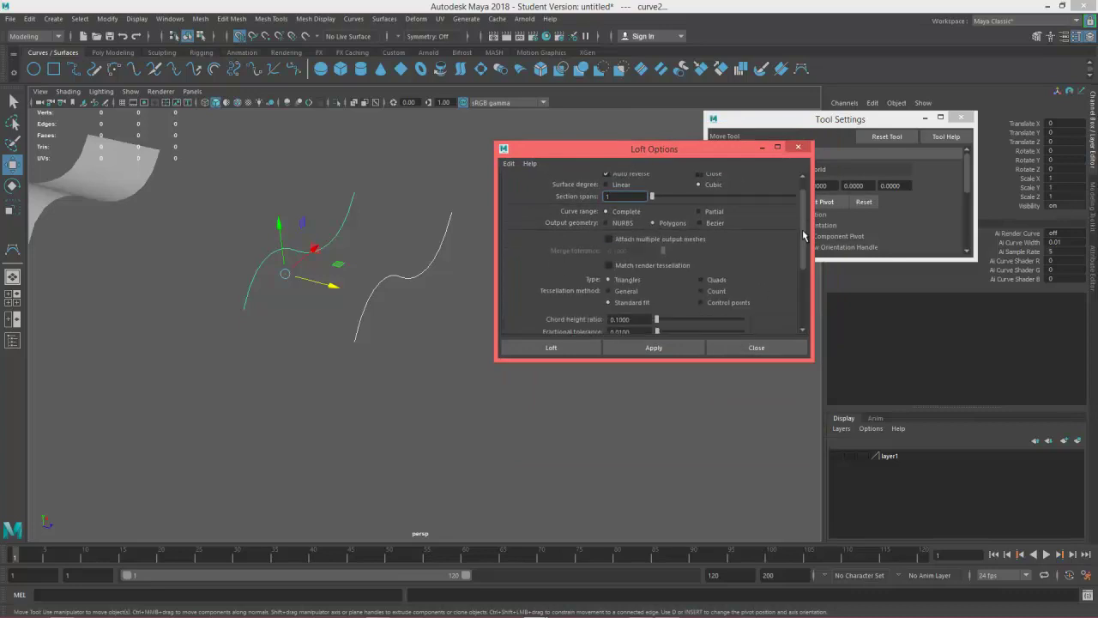
pyautogui.scroll(-3, 804, 234)
pyautogui.scroll(3, 804, 234)
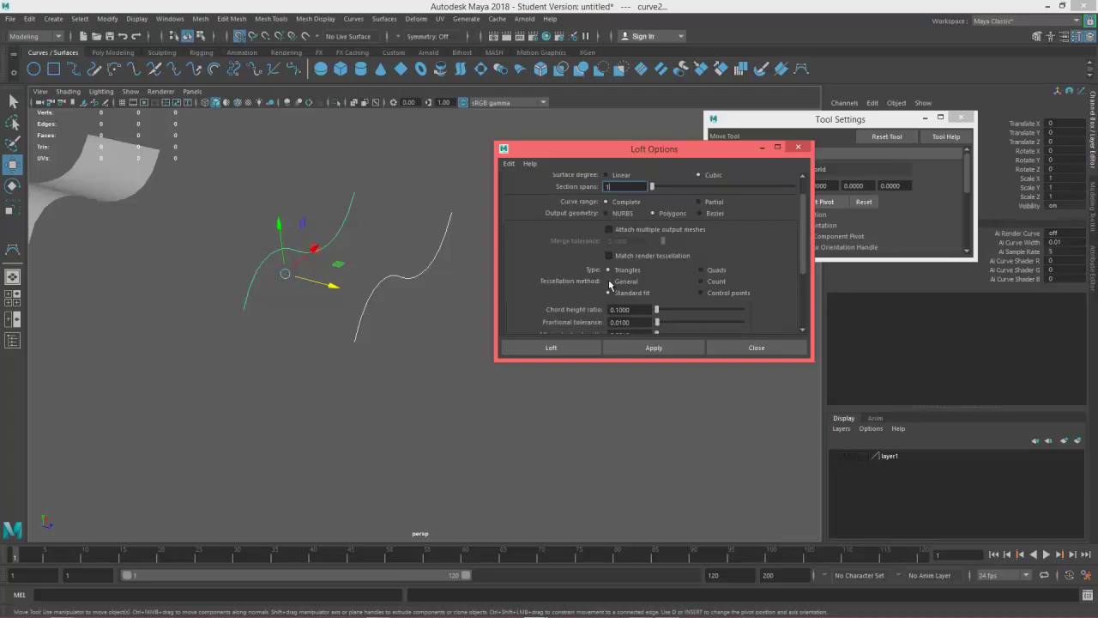
pyautogui.click(610, 282)
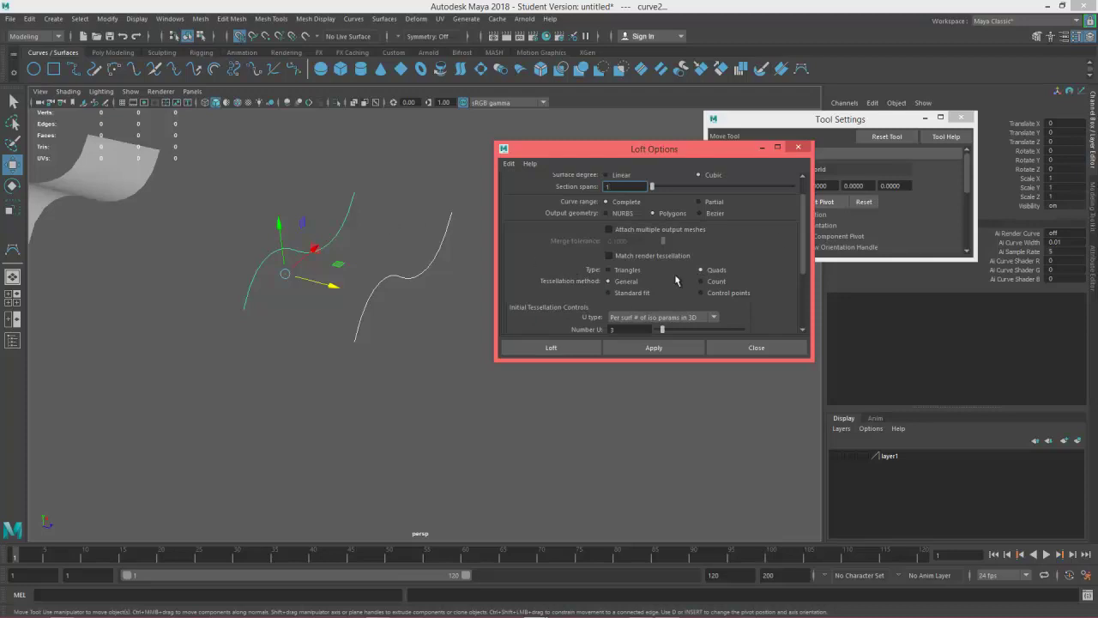
pyautogui.moveTo(803, 225); pyautogui.dragTo(805, 254)
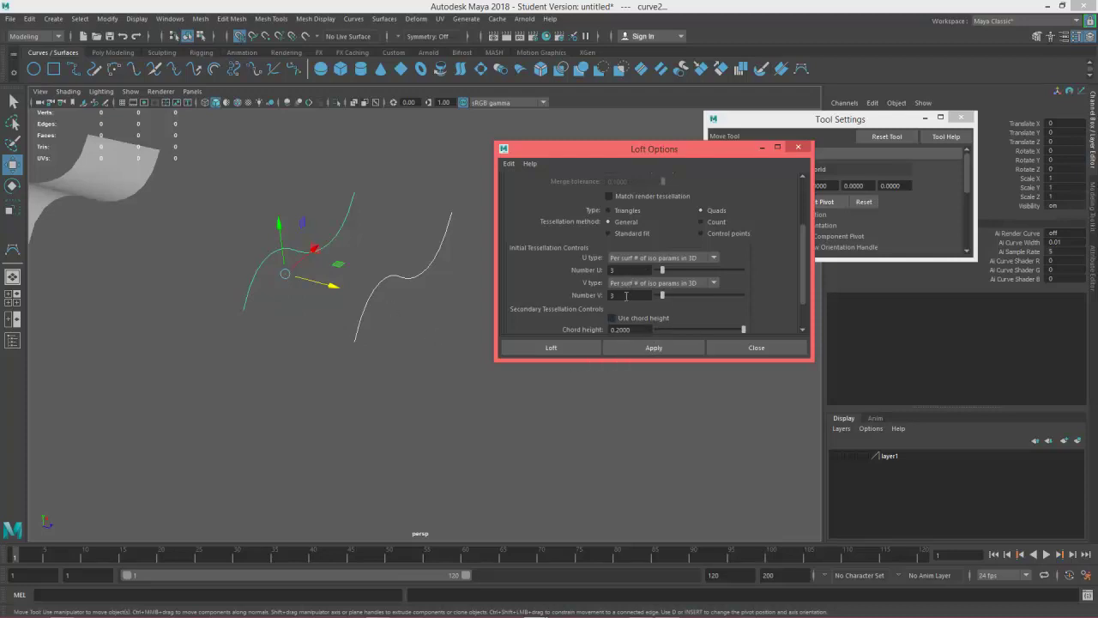
pyautogui.click(626, 295)
pyautogui.click(628, 270)
pyautogui.click(654, 347)
# Undo that loft and reapply it with Number U set to 30
pyautogui.keyDown('alt'); pyautogui.moveTo(400, 319); pyautogui.dragTo(217, 346); pyautogui.keyUp('alt')
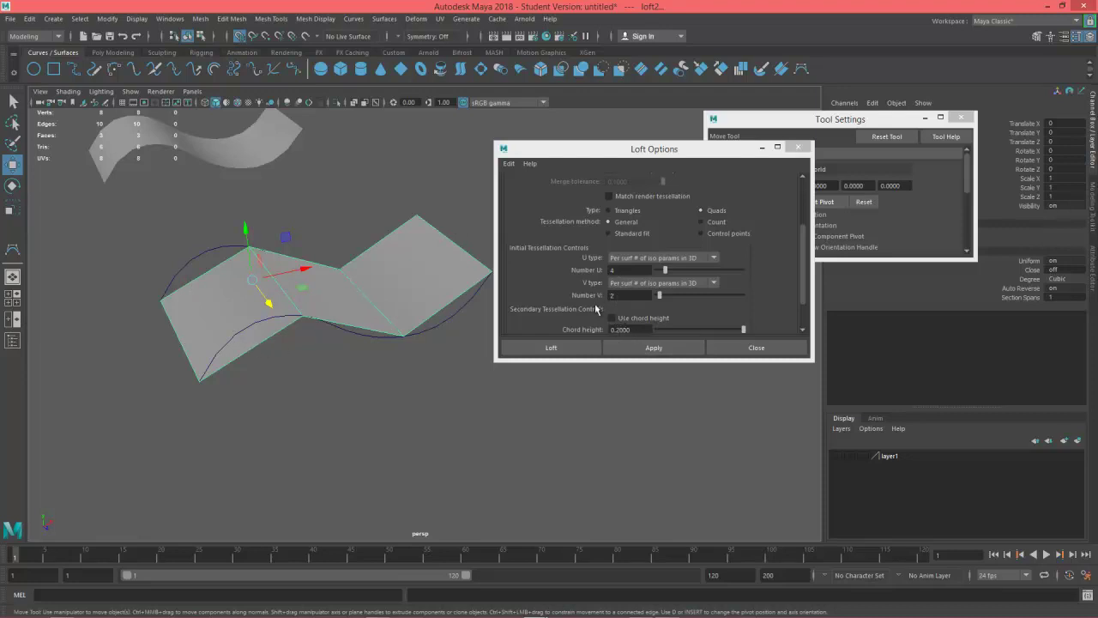
pyautogui.keyDown('alt'); pyautogui.moveTo(352, 346); pyautogui.dragTo(434, 373); pyautogui.keyUp('alt')
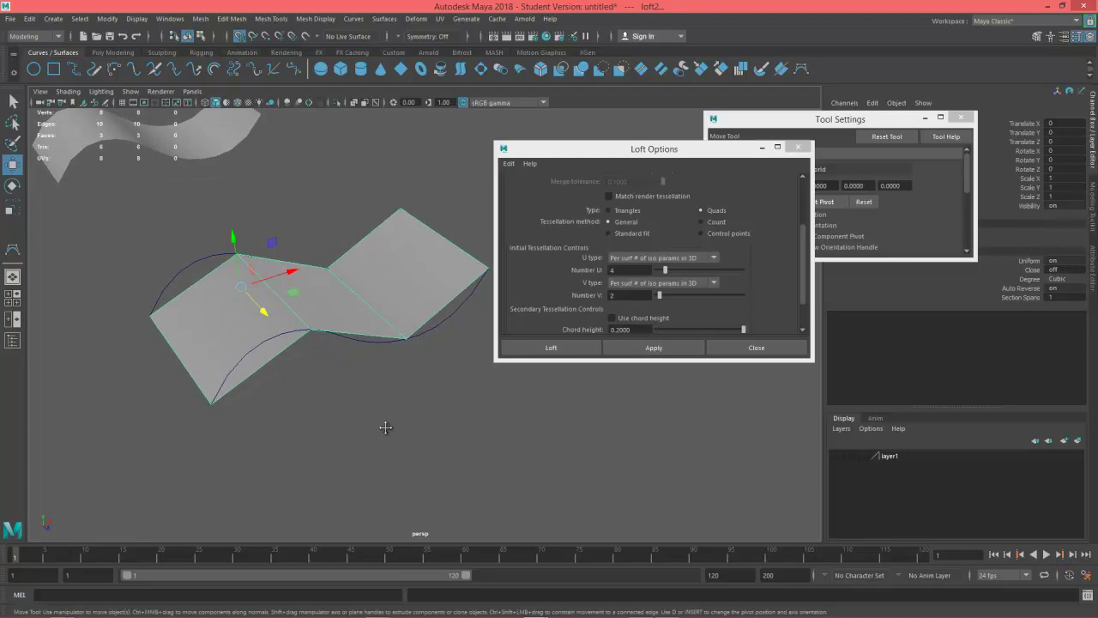
pyautogui.hotkey('ctrl', 'z')
pyautogui.hotkey('ctrl', 'z')
pyautogui.doubleClick(624, 270)
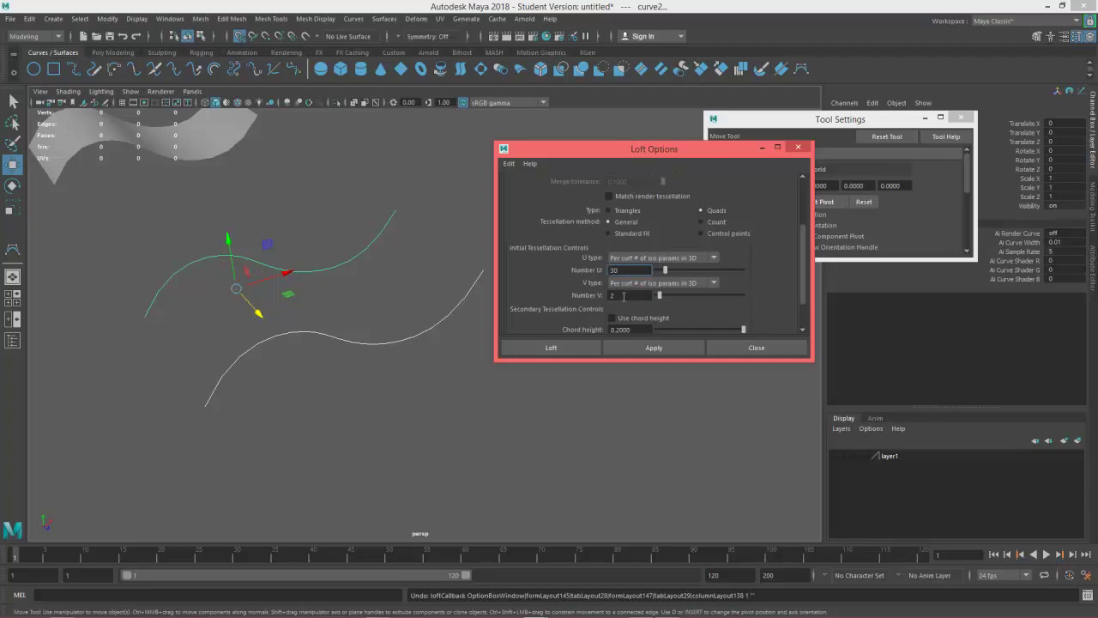
pyautogui.click(642, 346)
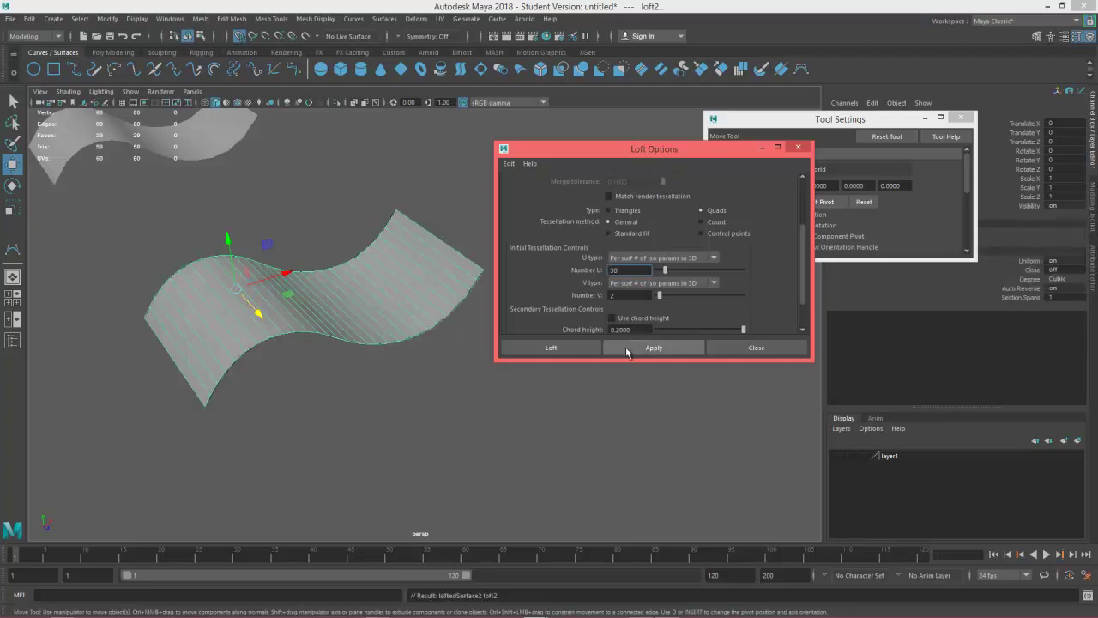
# Drag the polygon loft off its source curves and orbit to check the curves stand clear
pyautogui.click(413, 375)
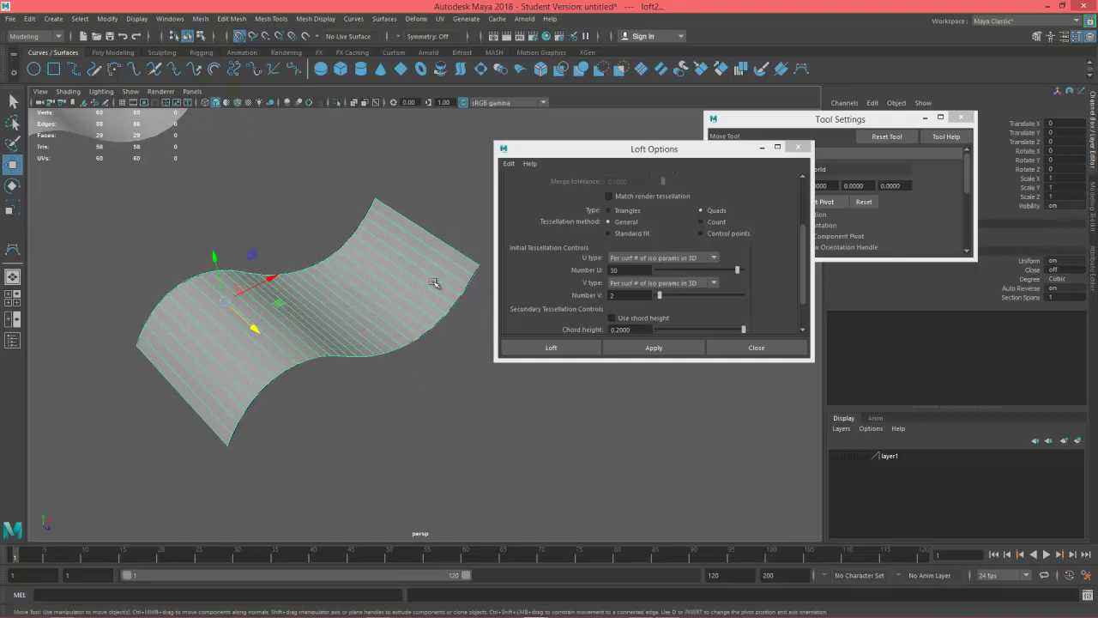
pyautogui.moveTo(436, 282)
pyautogui.keyDown('alt'); pyautogui.mouseDown()
pyautogui.moveTo(434, 258)
pyautogui.moveTo(432, 275)
pyautogui.mouseUp(); pyautogui.keyUp('alt')
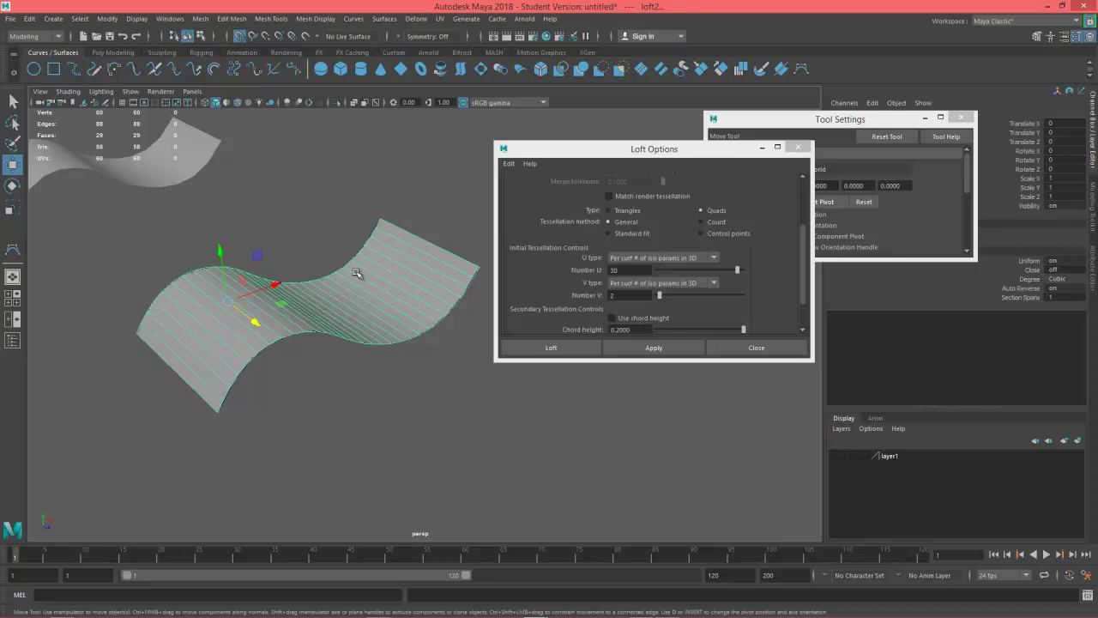
pyautogui.moveTo(358, 275)
pyautogui.keyDown('alt'); pyautogui.mouseDown()
pyautogui.moveTo(368, 303)
pyautogui.moveTo(369, 294)
pyautogui.mouseUp(); pyautogui.keyUp('alt')
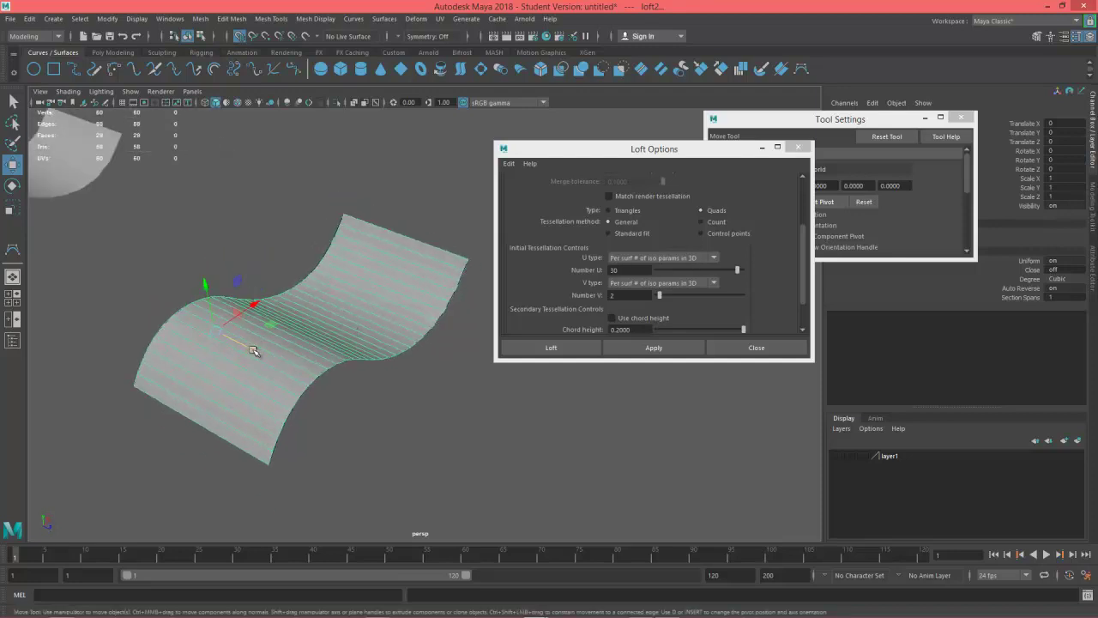
pyautogui.moveTo(258, 347); pyautogui.dragTo(493, 405)
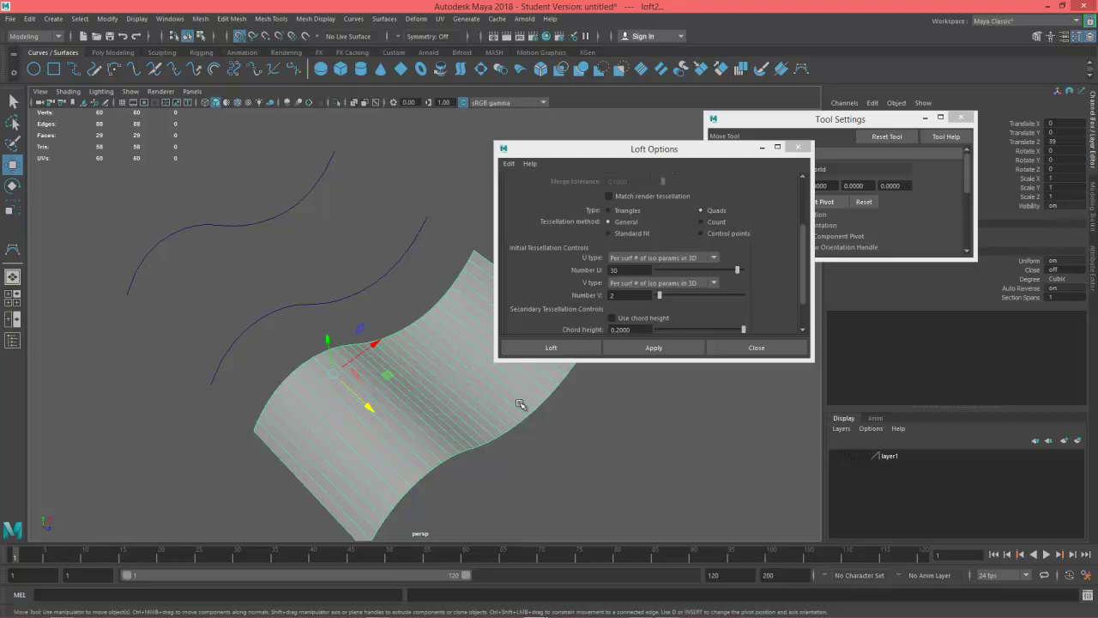
pyautogui.keyDown('alt'); pyautogui.moveTo(521, 406); pyautogui.dragTo(535, 436); pyautogui.keyUp('alt')
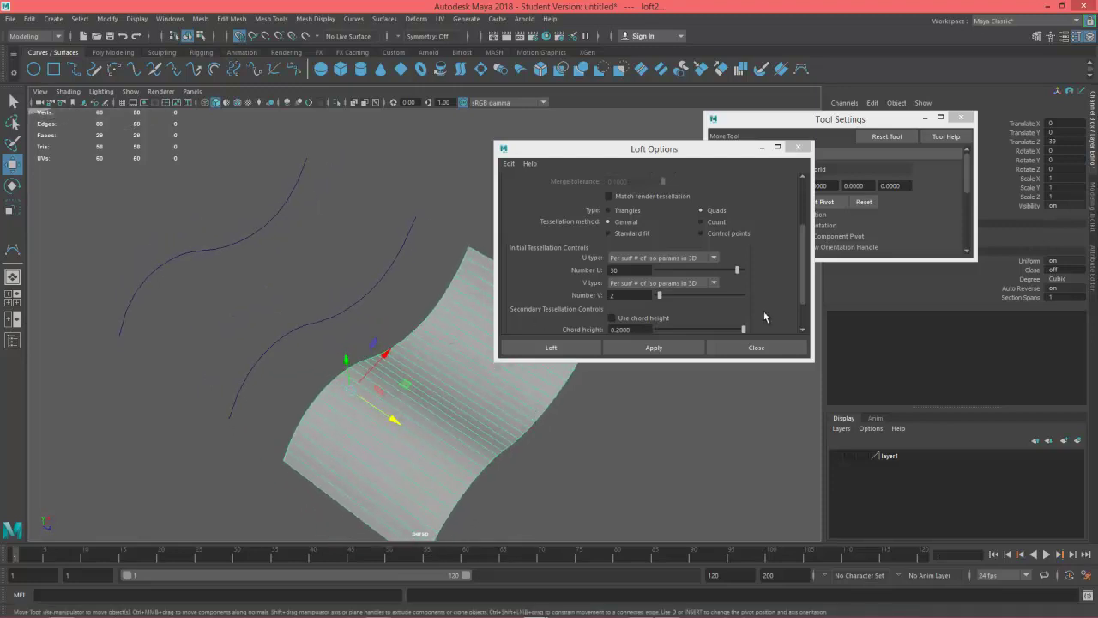
pyautogui.keyDown('alt'); pyautogui.moveTo(546, 415); pyautogui.dragTo(576, 403); pyautogui.keyUp('alt')
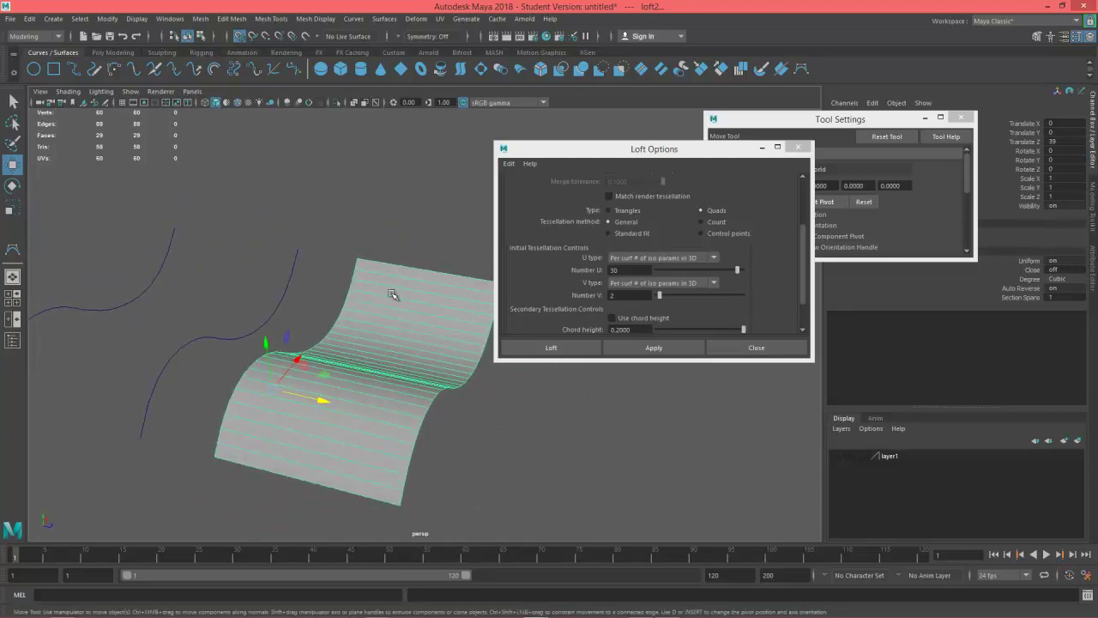
pyautogui.keyDown('alt'); pyautogui.moveTo(418, 329); pyautogui.dragTo(442, 337); pyautogui.keyUp('alt')
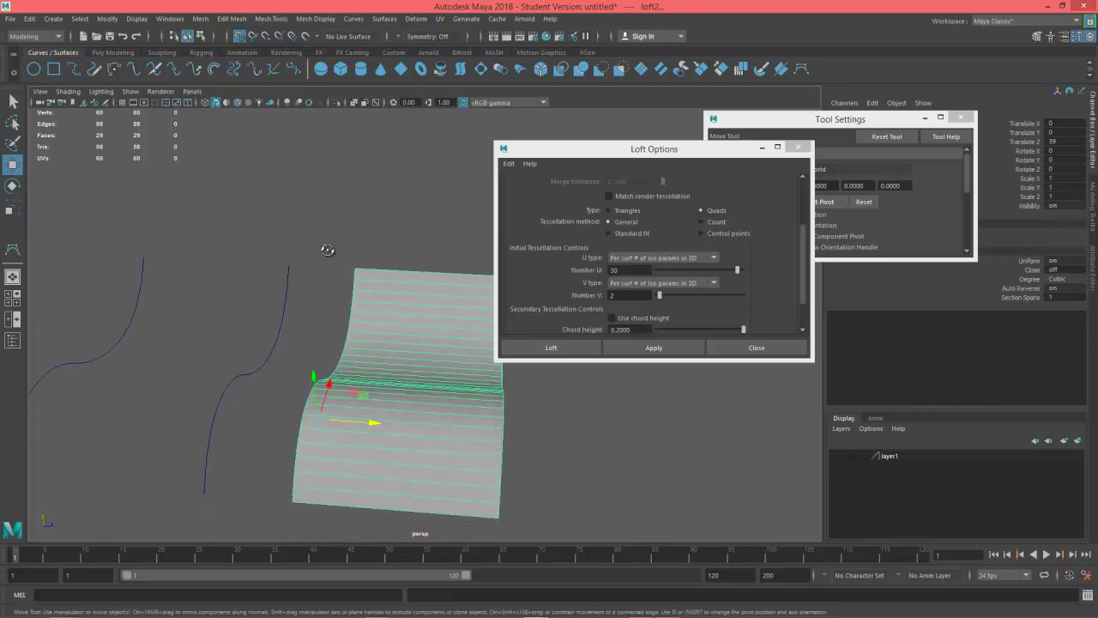
pyautogui.moveTo(329, 248)
pyautogui.keyDown('alt'); pyautogui.mouseDown()
pyautogui.moveTo(274, 265)
pyautogui.moveTo(351, 237)
pyautogui.moveTo(321, 243)
pyautogui.moveTo(328, 263)
pyautogui.mouseUp(); pyautogui.keyUp('alt')
pyautogui.keyDown('alt'); pyautogui.moveTo(352, 313); pyautogui.dragTo(355, 284); pyautogui.keyUp('alt')
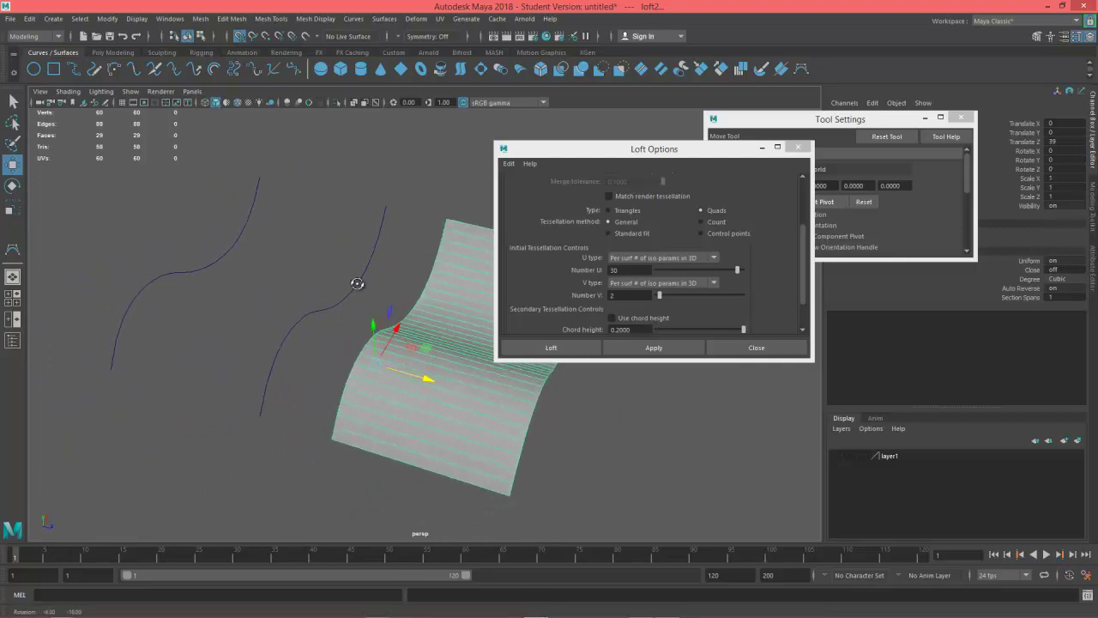
pyautogui.scroll(-3, 292, 307)
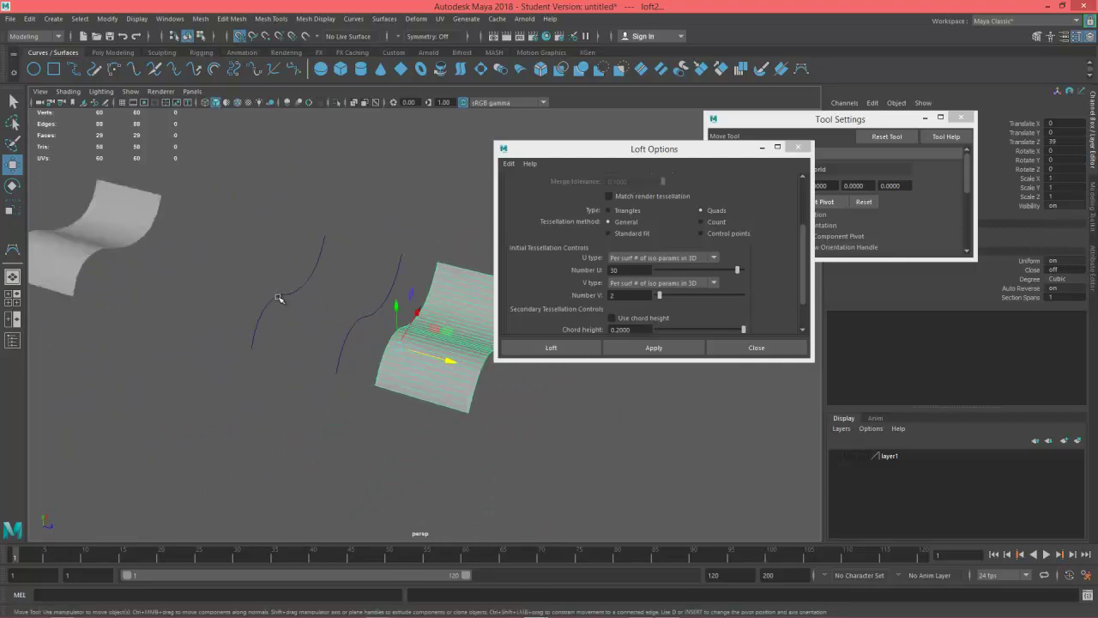
# Duplicate curve2 and offset the copy and original so three curves sit side by side
pyautogui.click(277, 298)
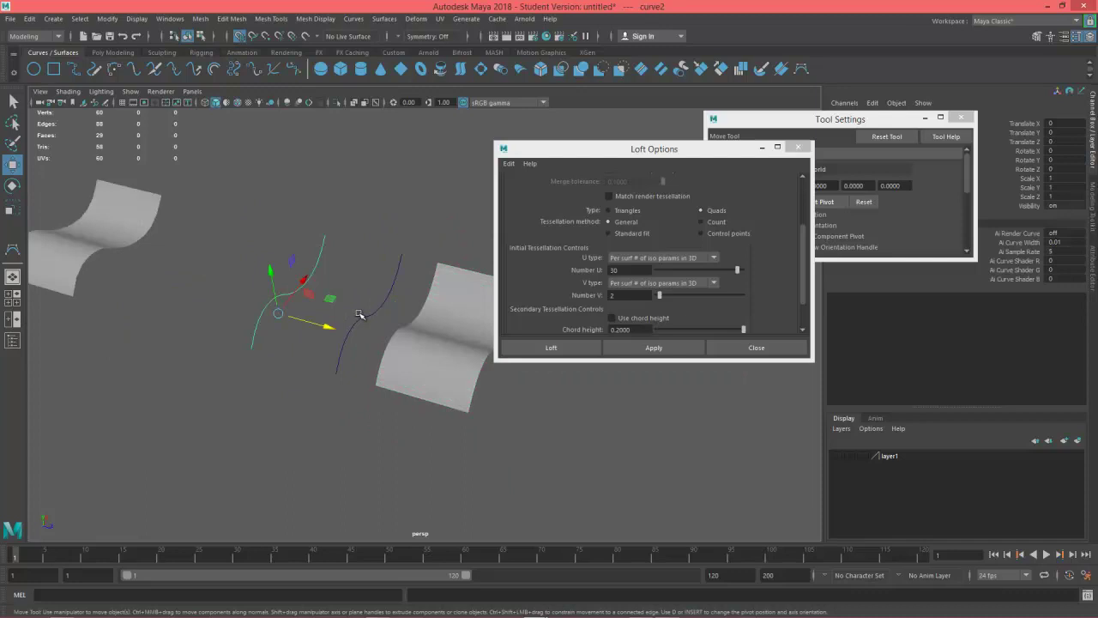
pyautogui.hotkey('ctrl', 'd')
pyautogui.moveTo(326, 327); pyautogui.dragTo(301, 360)
pyautogui.click(279, 295)
pyautogui.keyDown('alt'); pyautogui.moveTo(404, 367); pyautogui.dragTo(175, 322); pyautogui.keyUp('alt')
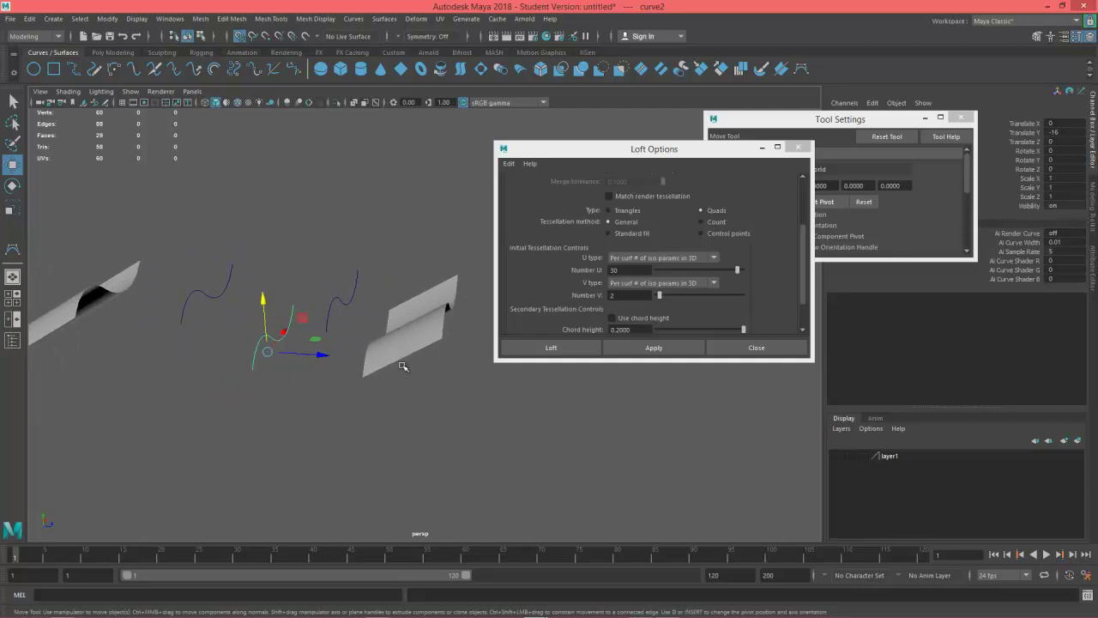
# Marquee-select the three curves, then select the right lofted surface, loftedSurface2
pyautogui.keyDown('alt'); pyautogui.moveTo(449, 385); pyautogui.dragTo(422, 382); pyautogui.keyUp('alt')
pyautogui.click(419, 323)
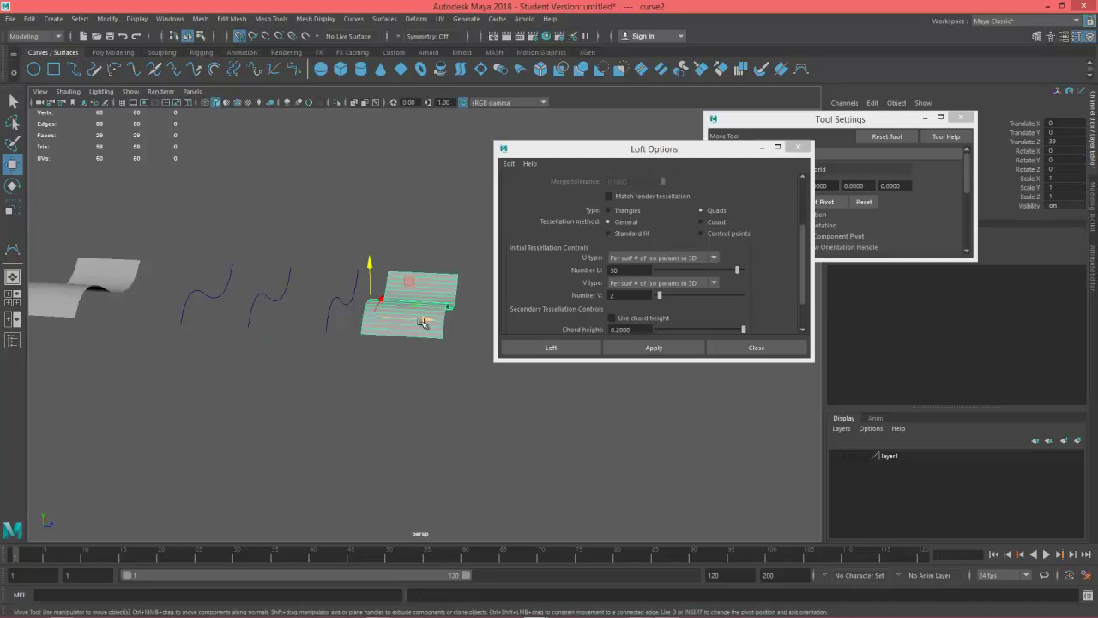
pyautogui.moveTo(200, 261); pyautogui.dragTo(351, 330)
pyautogui.click(426, 326)
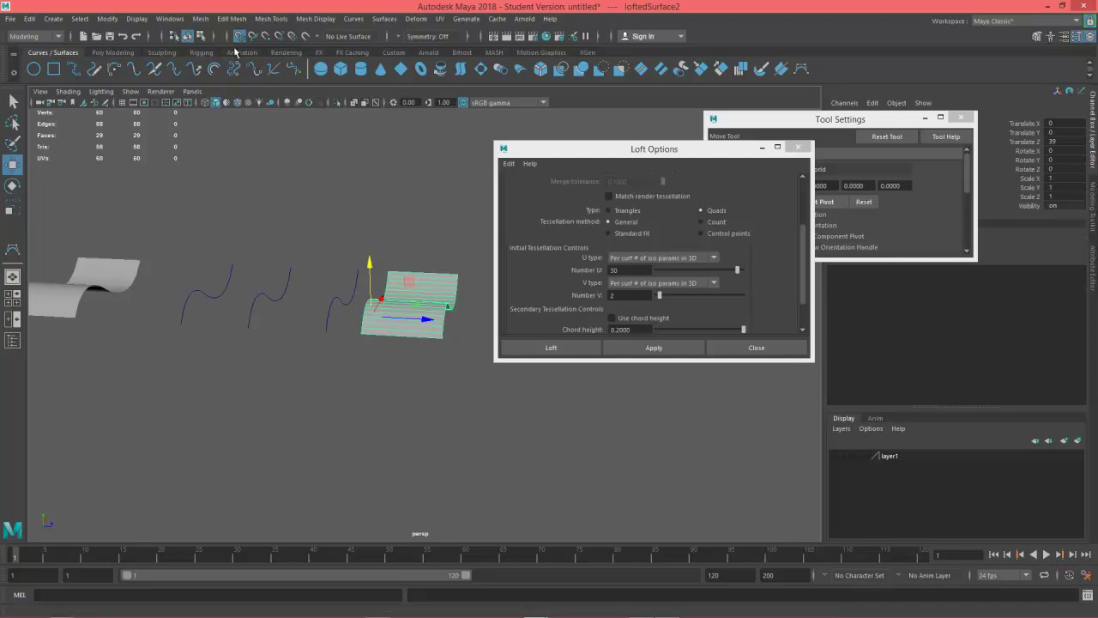
# Delete loftedSurface2's history and slide it along Z to -103 beside loftedSurface1
pyautogui.click(113, 54)
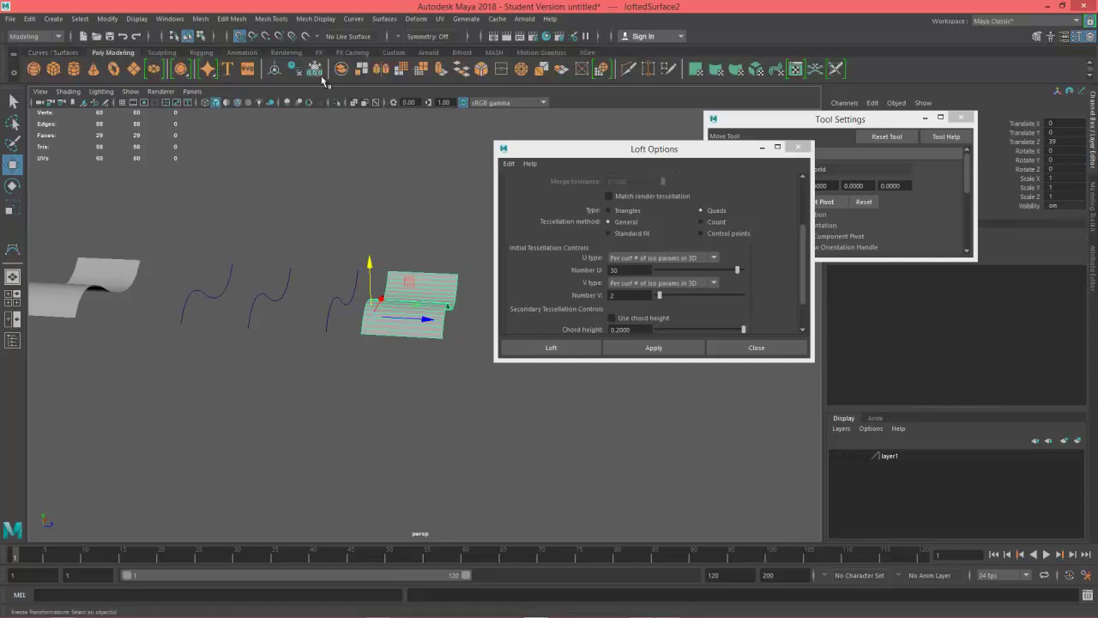
pyautogui.click(295, 70)
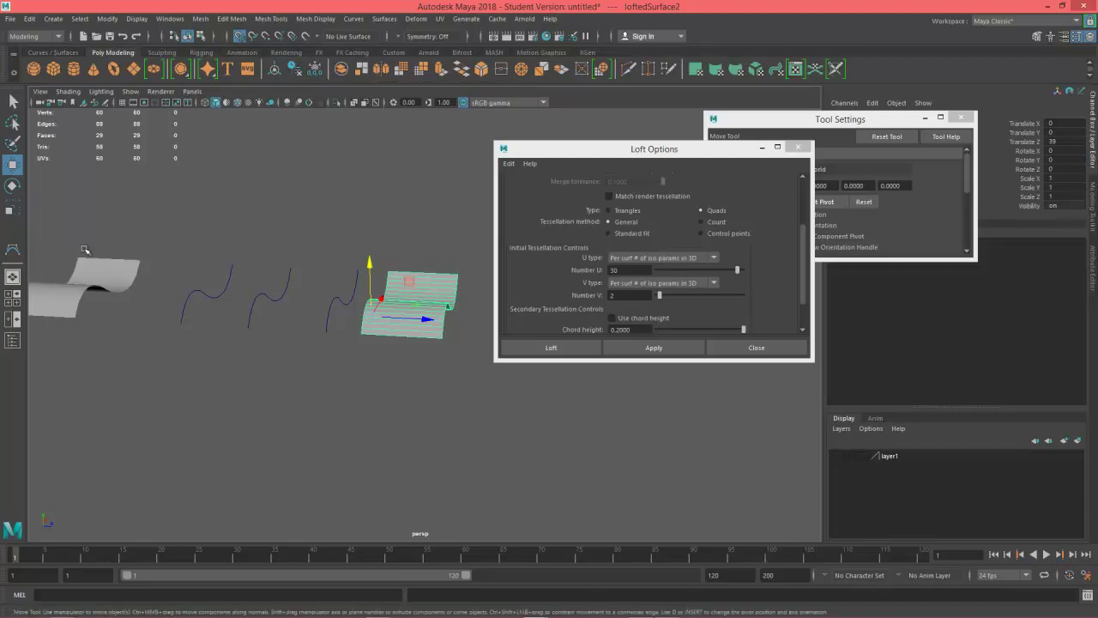
pyautogui.click(66, 293)
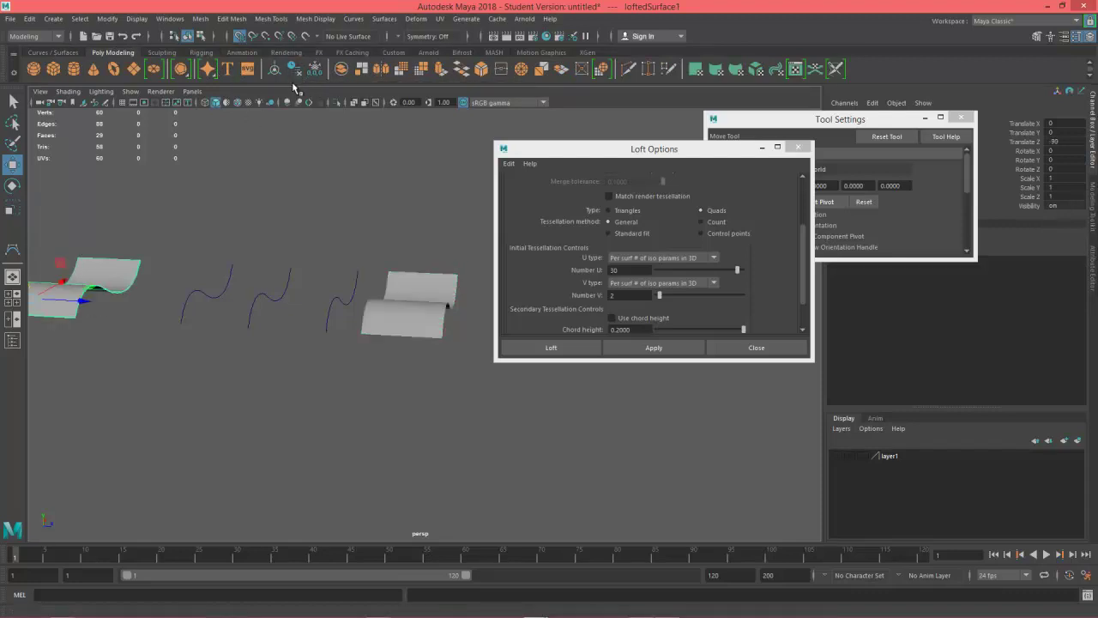
pyautogui.click(261, 299)
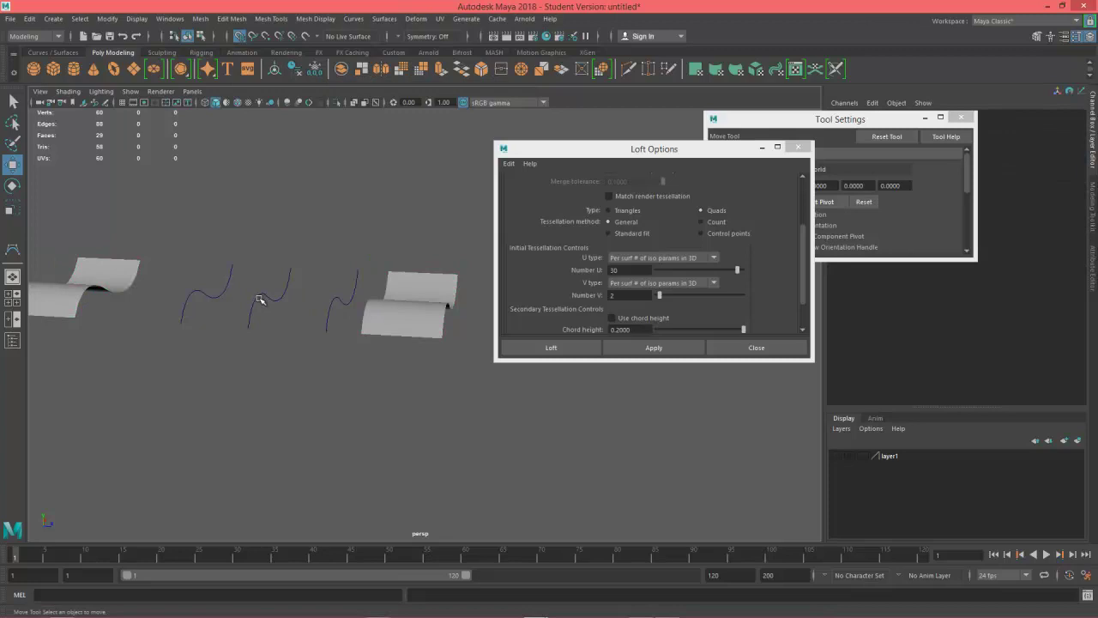
pyautogui.moveTo(263, 280); pyautogui.dragTo(276, 382, button='middle')
pyautogui.hotkey('ctrl', 'z')
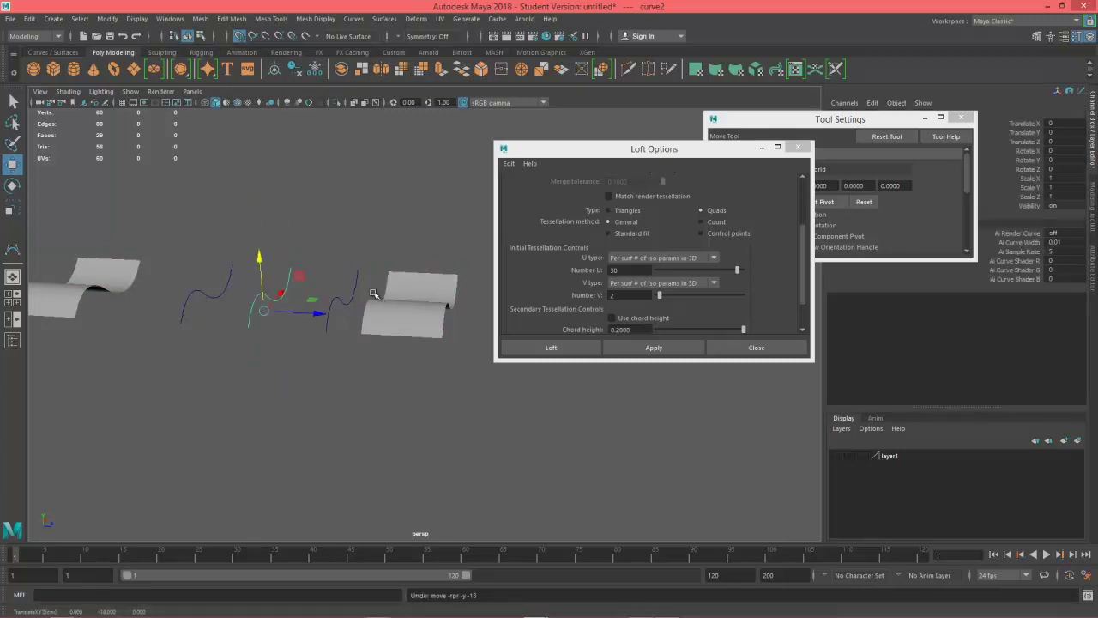
pyautogui.click(438, 314)
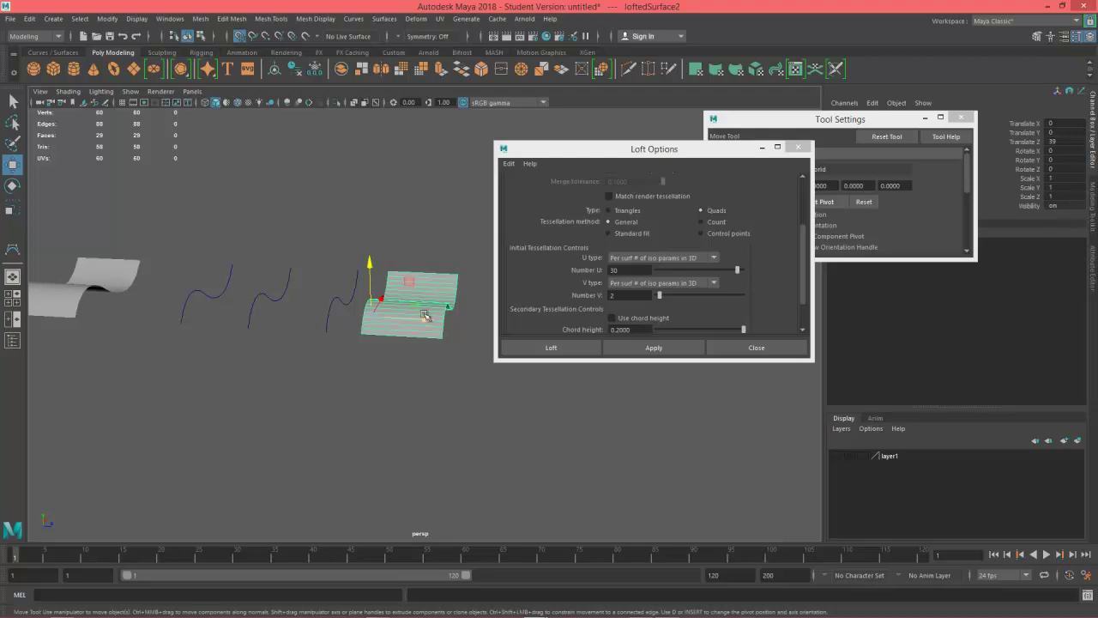
pyautogui.moveTo(428, 320); pyautogui.dragTo(367, 314, button='middle')
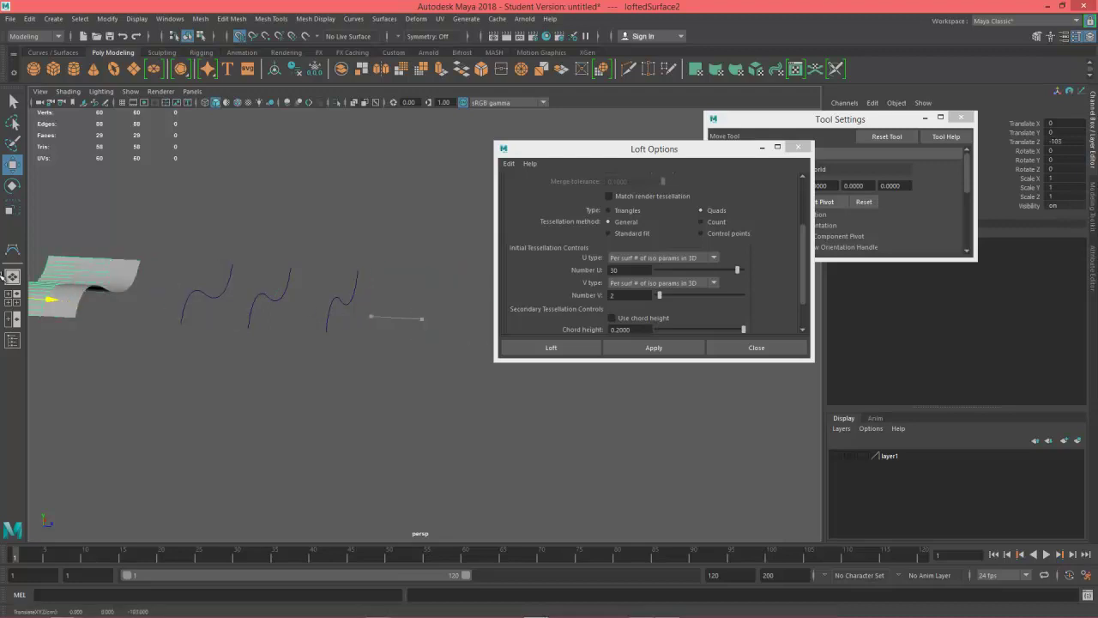
# Move the middle curve, curve2, vertically on Y
pyautogui.keyDown('alt'); pyautogui.moveTo(289, 275); pyautogui.dragTo(307, 296); pyautogui.keyUp('alt')
pyautogui.click(247, 313)
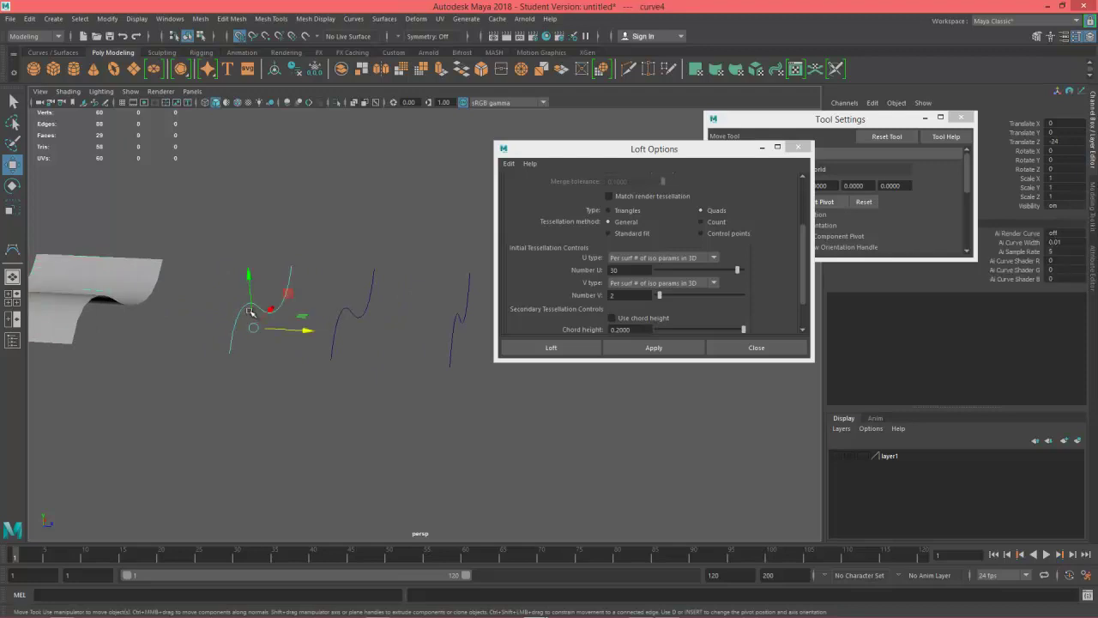
pyautogui.click(348, 311)
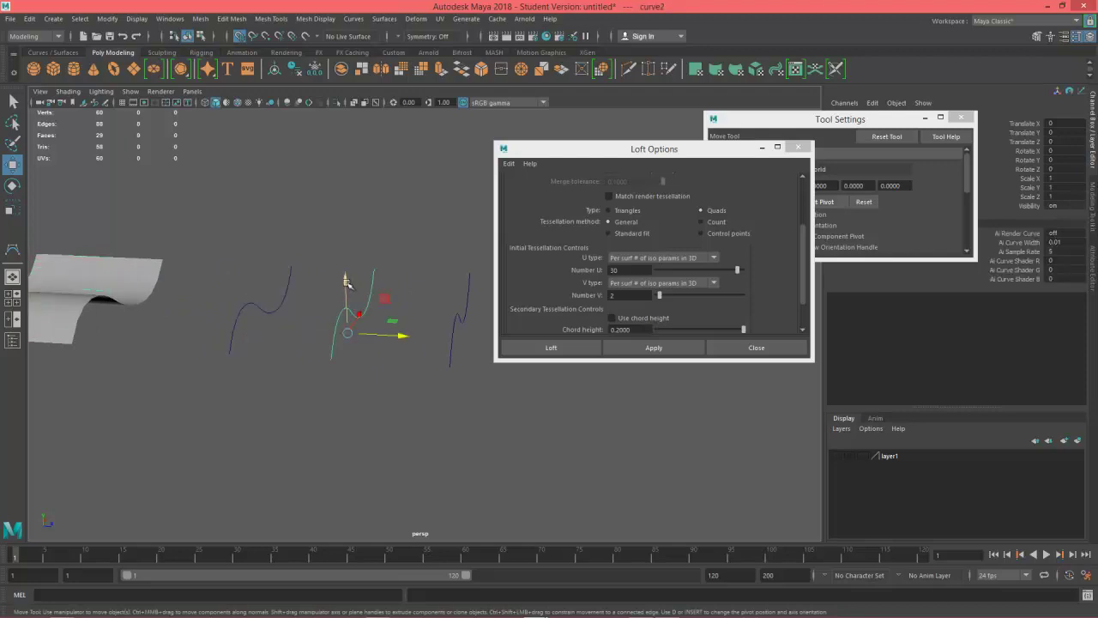
pyautogui.moveTo(348, 310); pyautogui.dragTo(369, 289)
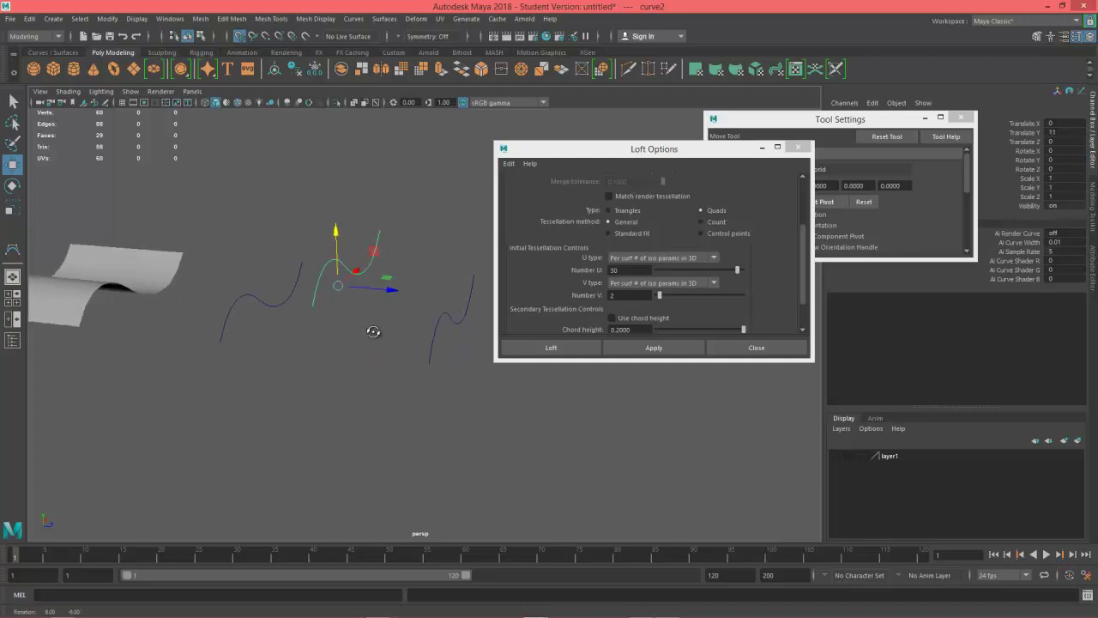
# Loft curve4, curve2 and curve3 into a NURBS surface, loftedSurface3
pyautogui.click(243, 294)
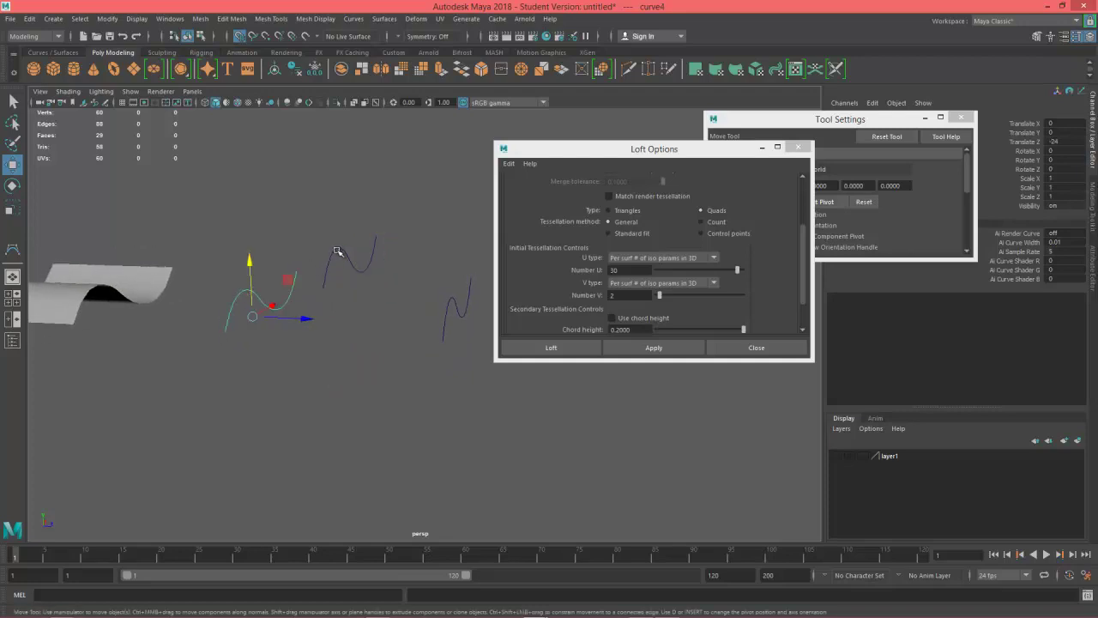
pyautogui.click(337, 251)
pyautogui.click(449, 305)
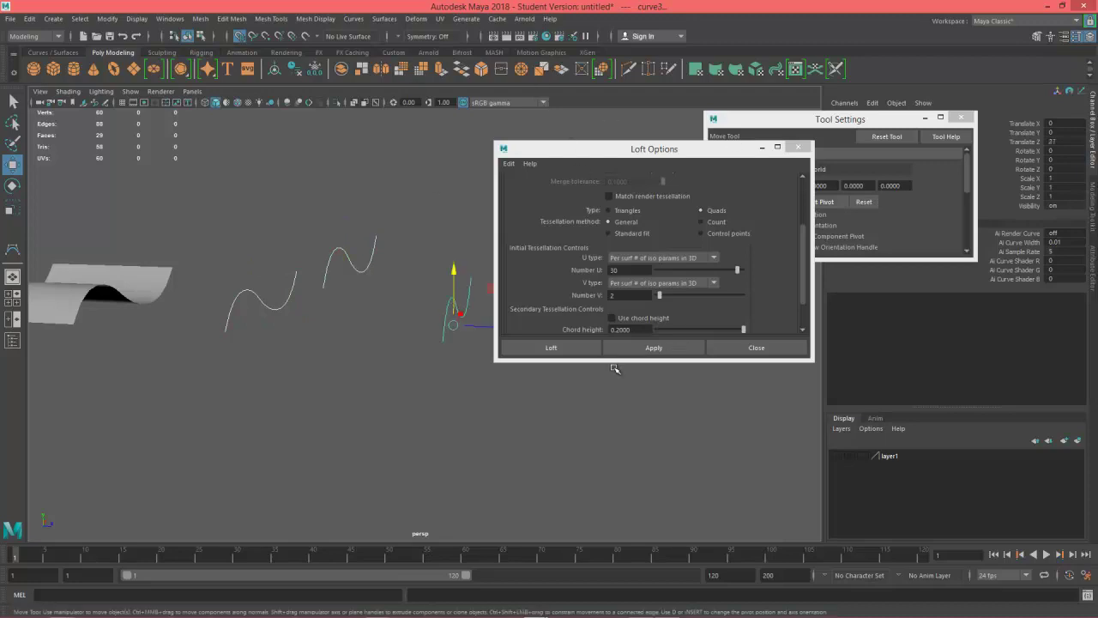
pyautogui.moveTo(809, 263); pyautogui.dragTo(809, 217)
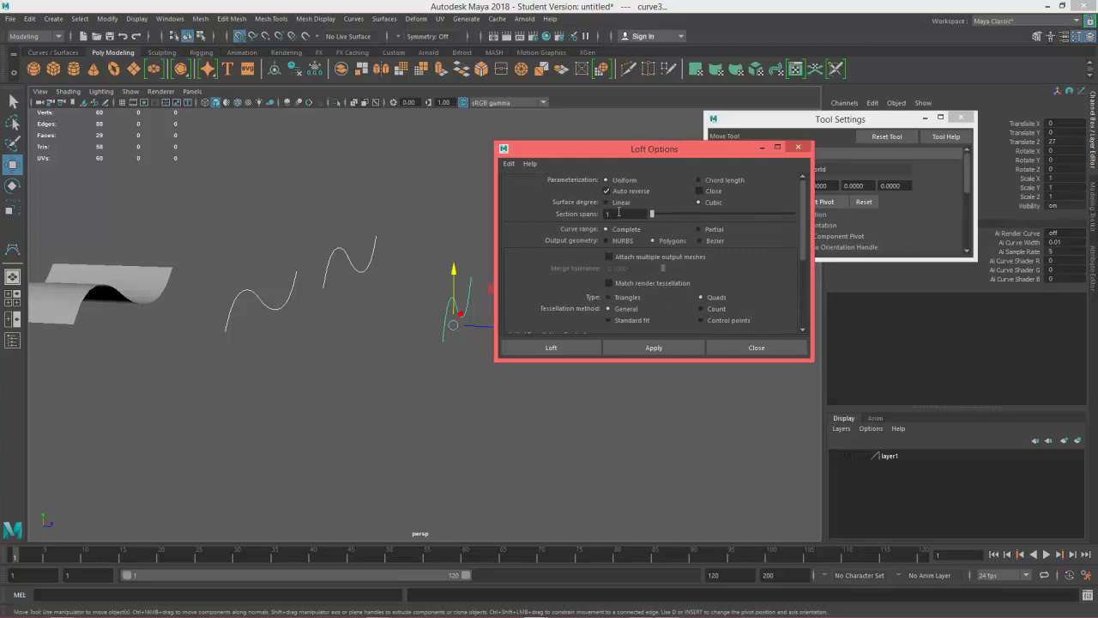
pyautogui.click(618, 241)
pyautogui.click(652, 347)
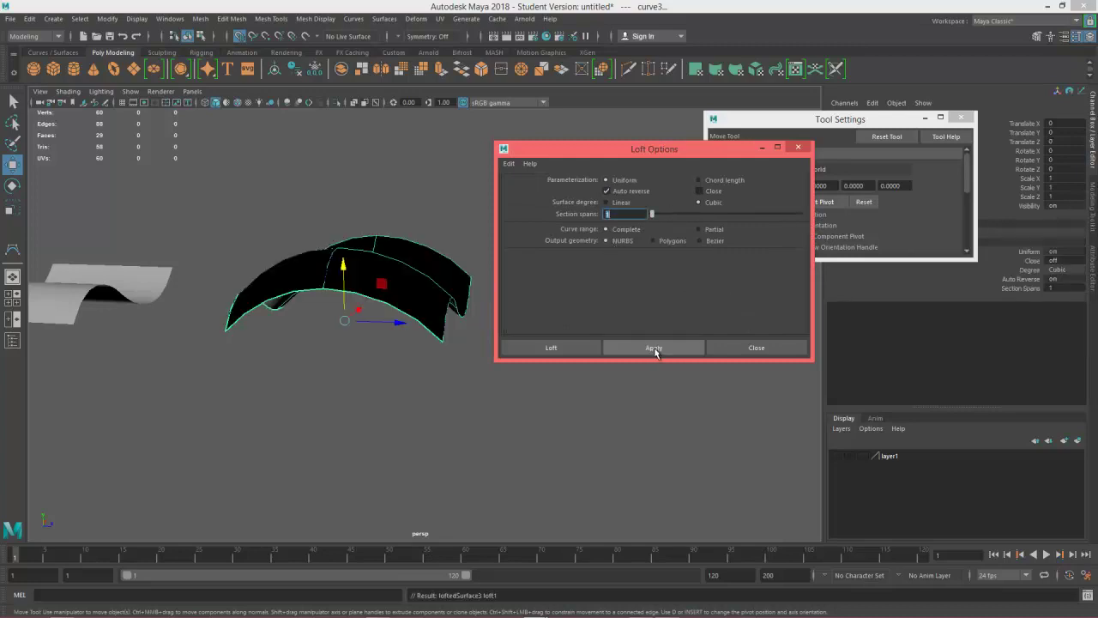
pyautogui.keyDown('alt'); pyautogui.moveTo(425, 368); pyautogui.dragTo(378, 316); pyautogui.keyUp('alt')
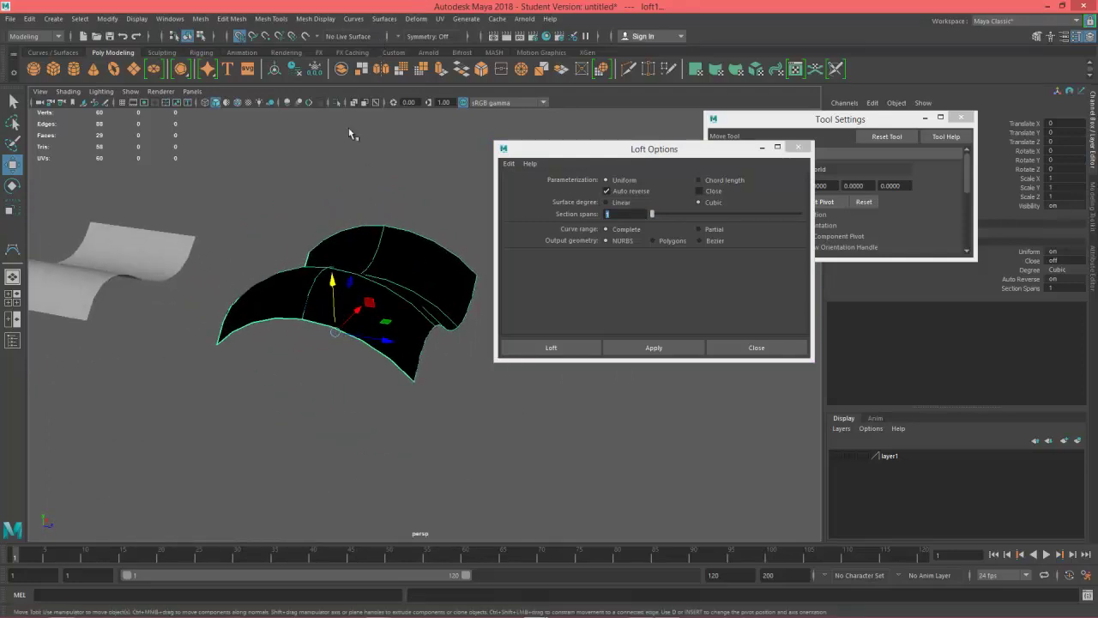
# Reverse loftedSurface3's direction so it shades grey, then lower it to Translate Y -52
pyautogui.click(383, 18)
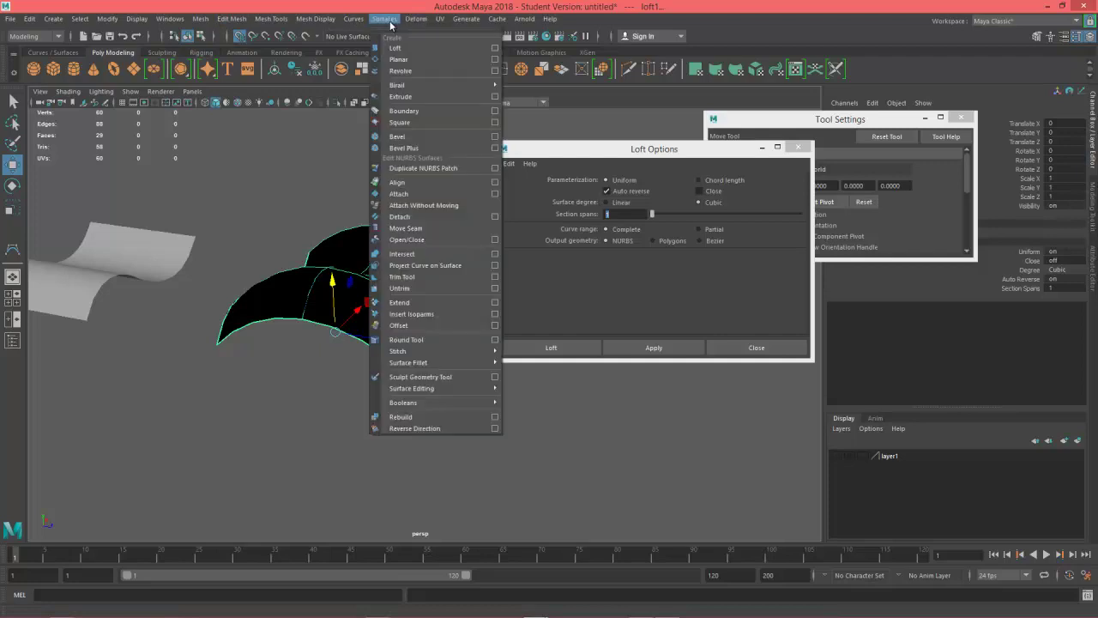
pyautogui.click(410, 428)
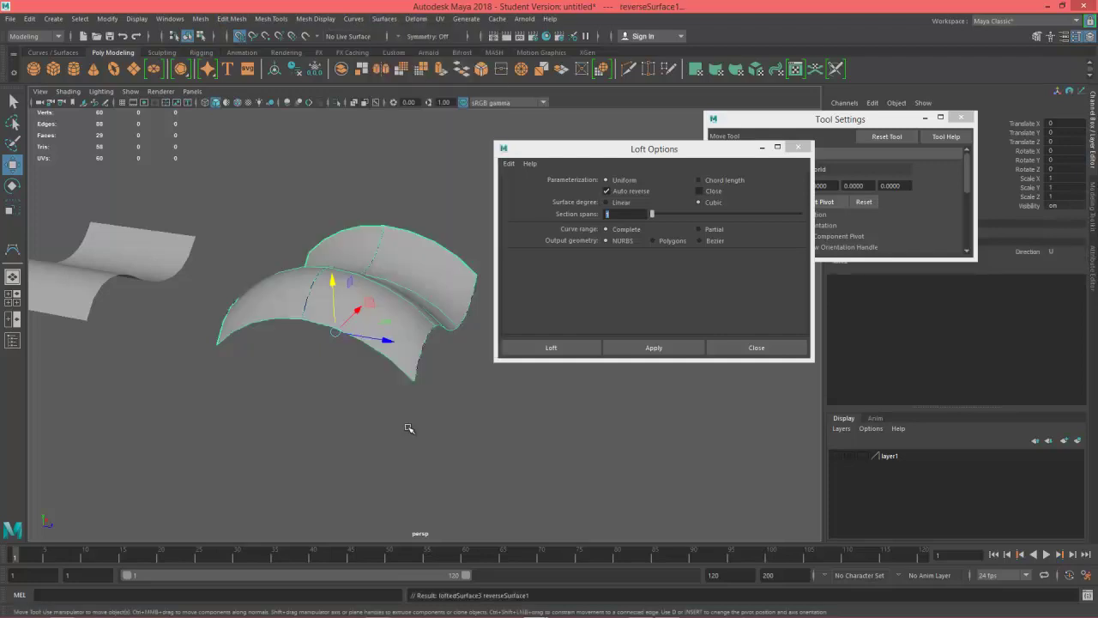
pyautogui.keyDown('alt'); pyautogui.moveTo(459, 398); pyautogui.dragTo(414, 302); pyautogui.keyUp('alt')
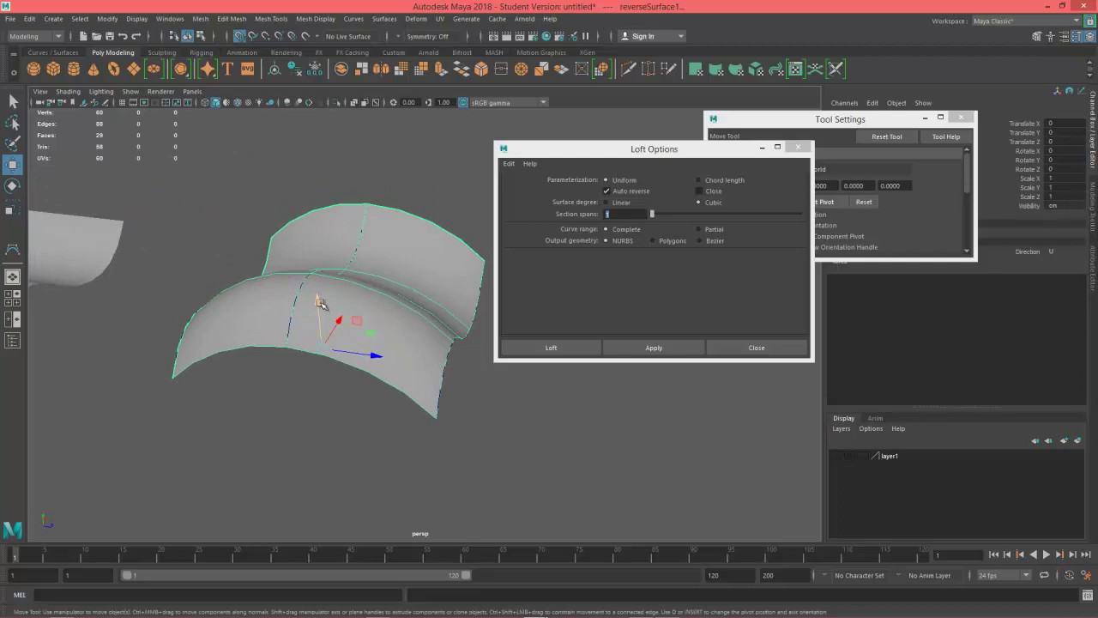
pyautogui.keyDown('alt'); pyautogui.moveTo(323, 304); pyautogui.dragTo(346, 306); pyautogui.keyUp('alt')
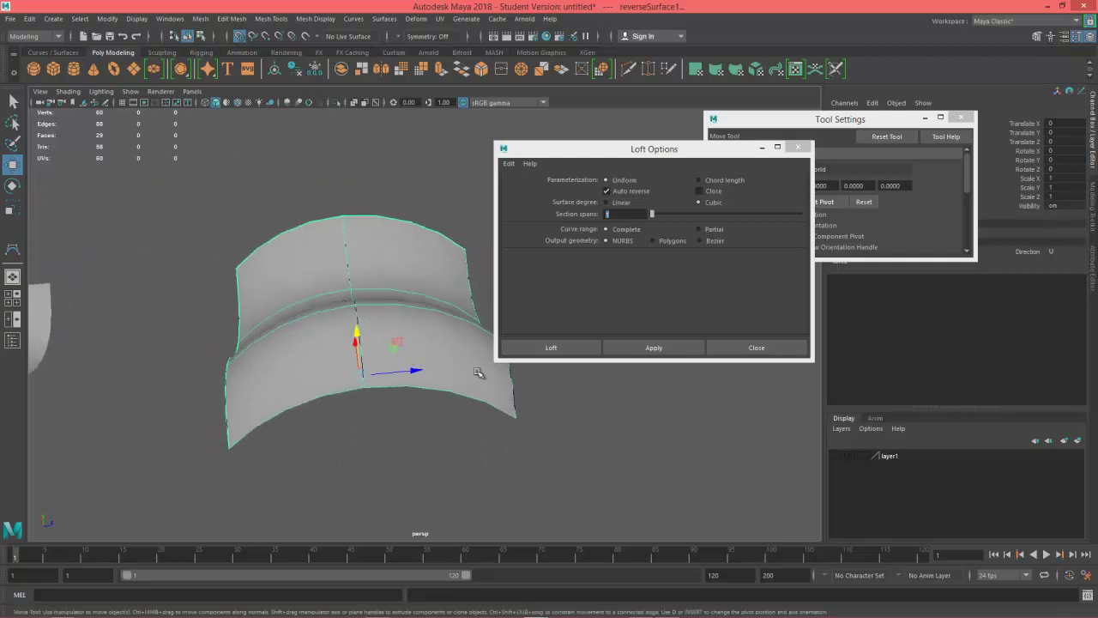
pyautogui.keyDown('alt'); pyautogui.moveTo(439, 410); pyautogui.dragTo(337, 375); pyautogui.keyUp('alt')
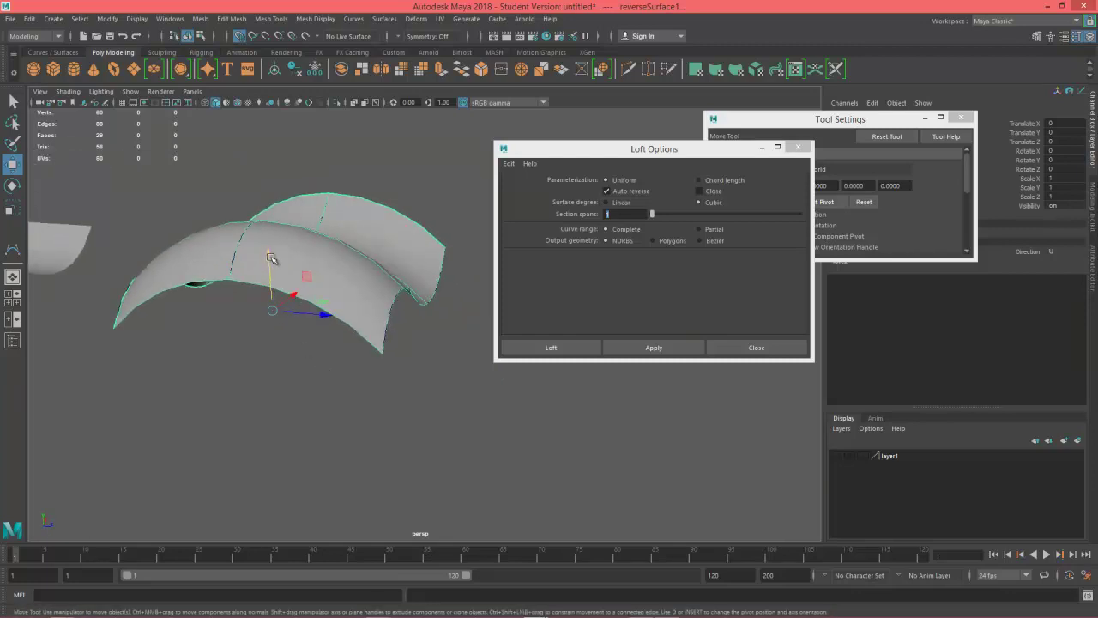
pyautogui.moveTo(268, 259); pyautogui.dragTo(253, 323)
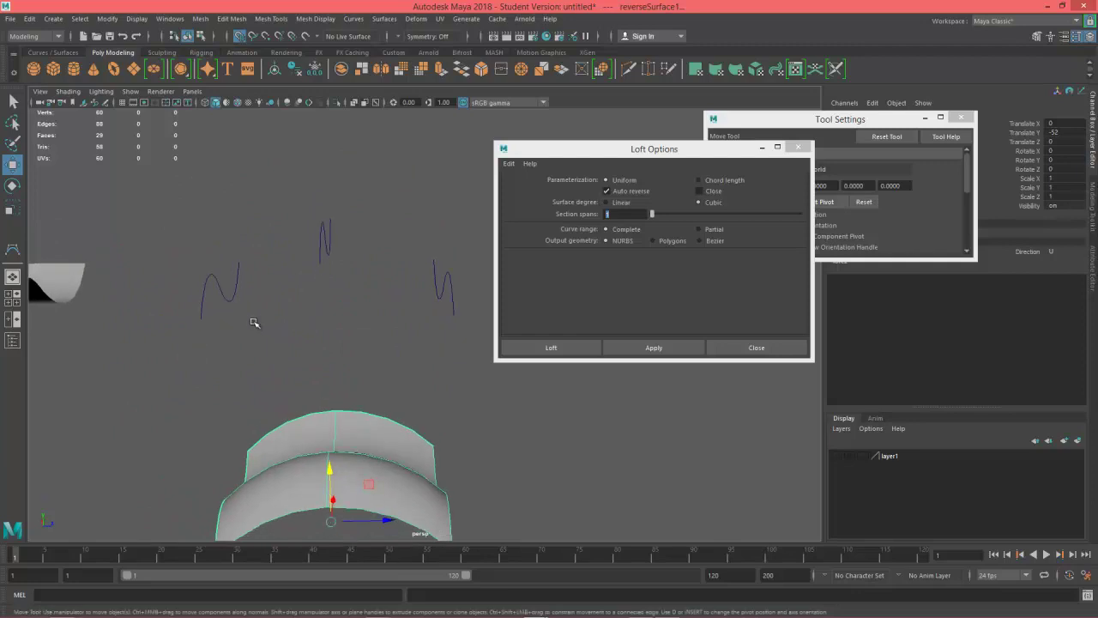
# Loft the selected wave curves into a fourth NURBS surface, loftedSurface4
pyautogui.click(215, 279)
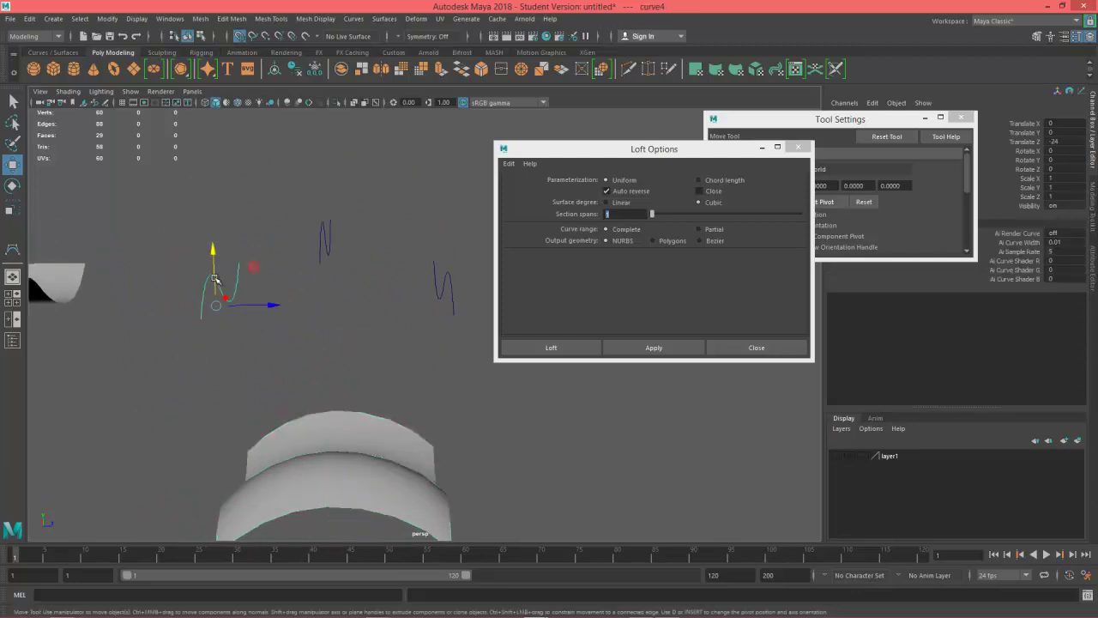
pyautogui.click(454, 294)
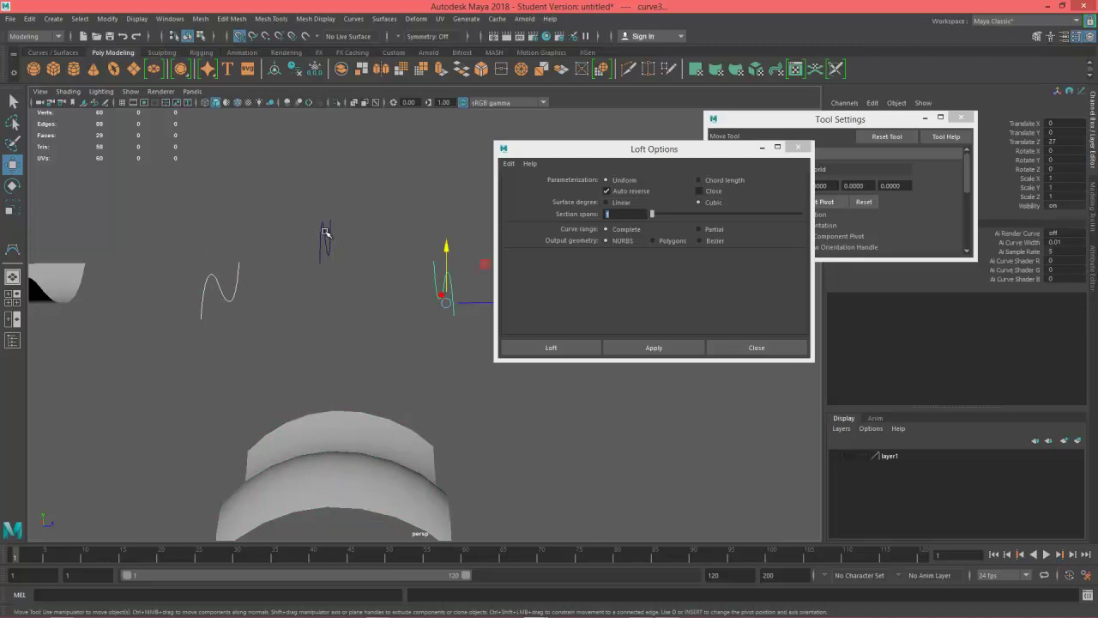
pyautogui.click(672, 350)
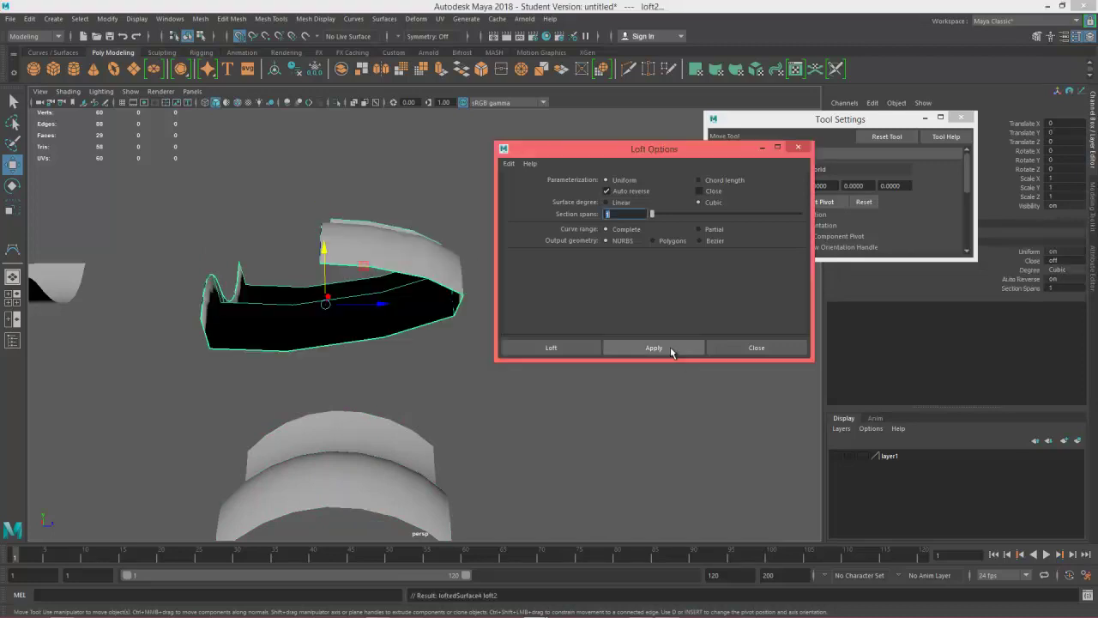
pyautogui.keyDown('alt'); pyautogui.moveTo(384, 330); pyautogui.dragTo(420, 337); pyautogui.keyUp('alt')
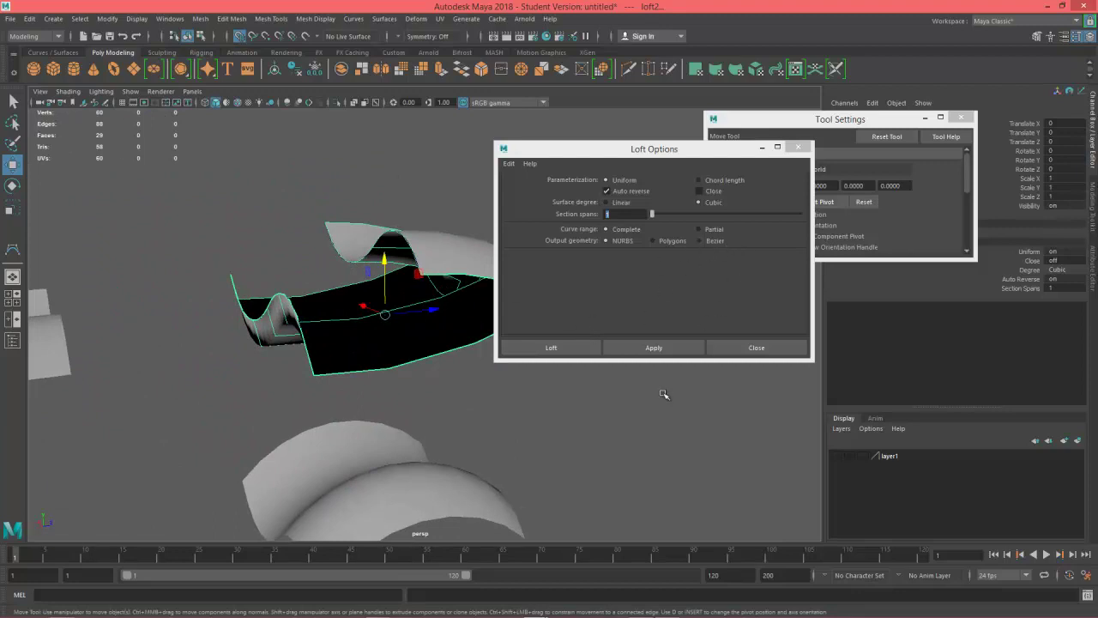
# Undo loftedSurface4 and re-loft the curves with Close enabled into a ring-like band
pyautogui.hotkey('ctrl', 'z')
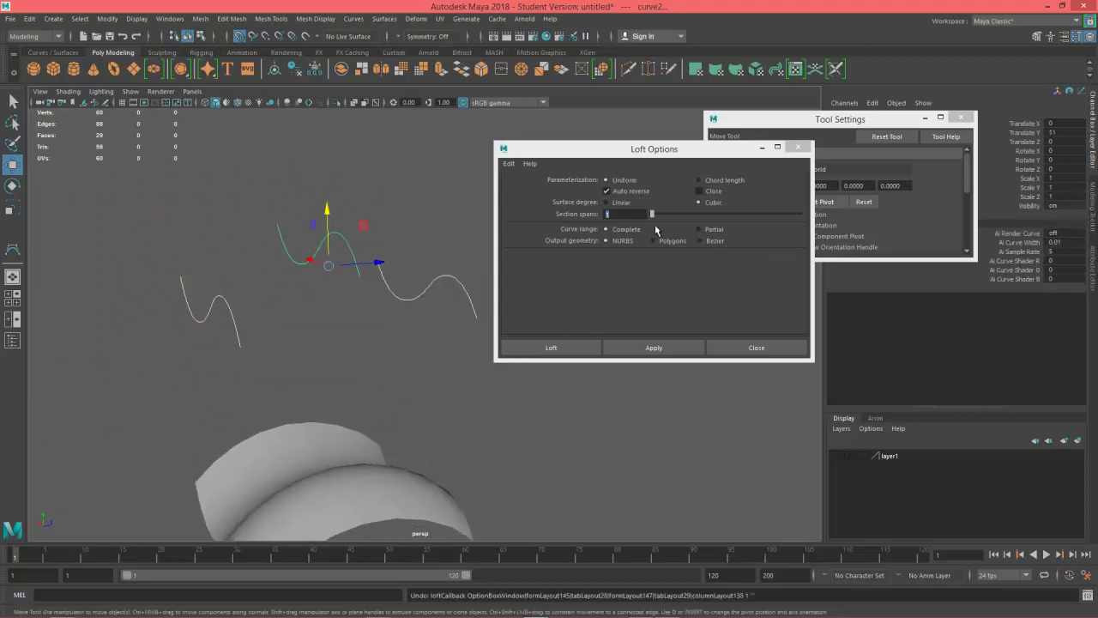
pyautogui.click(700, 191)
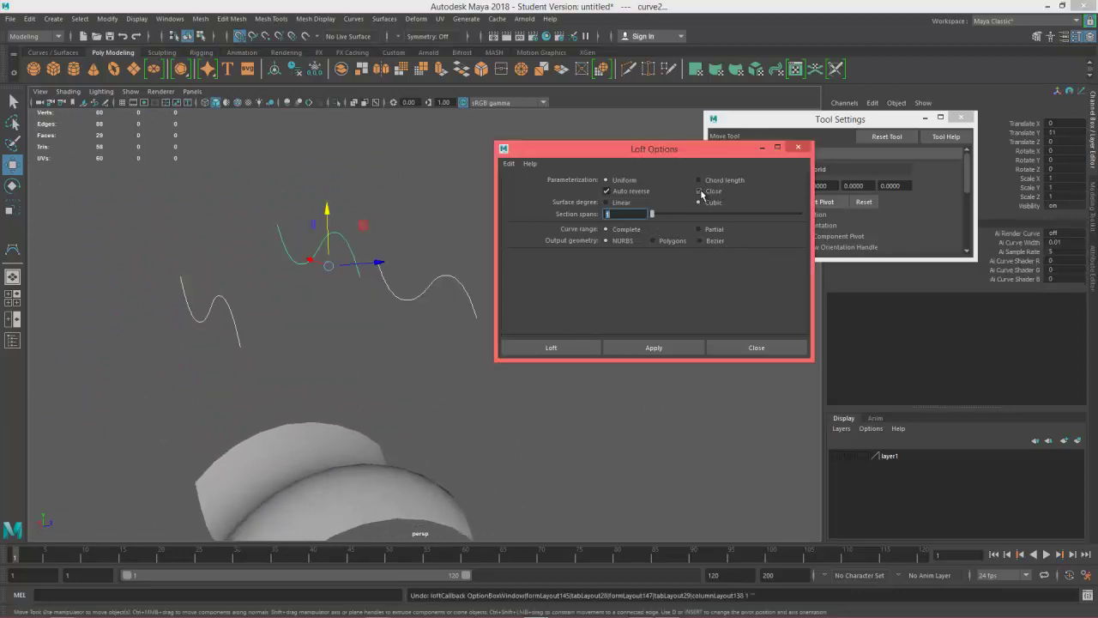
pyautogui.click(654, 347)
pyautogui.keyDown('alt'); pyautogui.moveTo(400, 368); pyautogui.dragTo(340, 366); pyautogui.keyUp('alt')
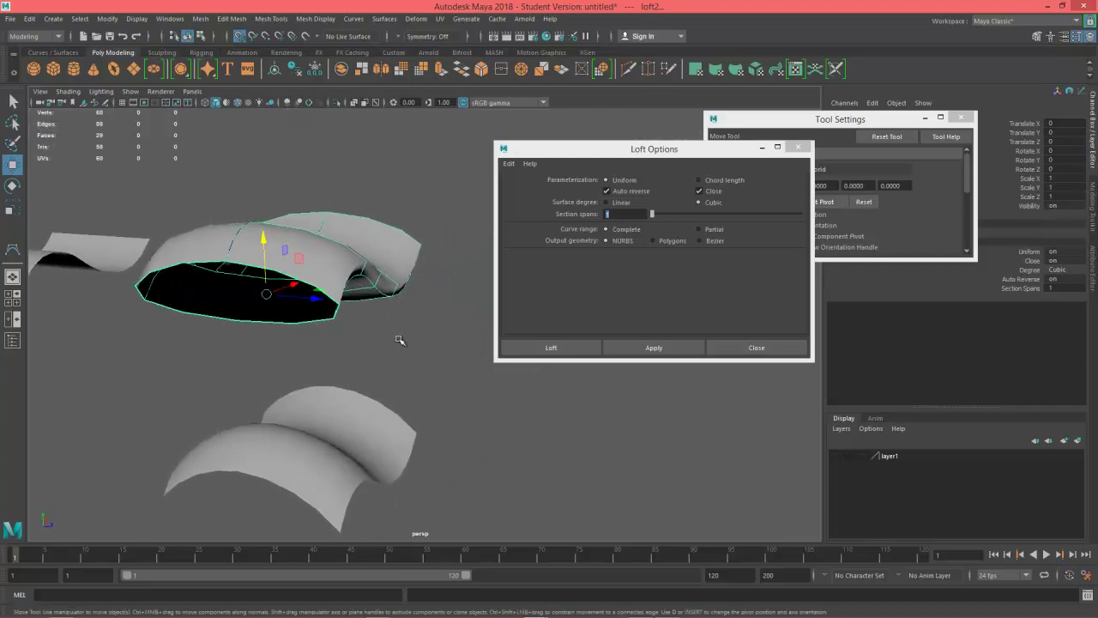